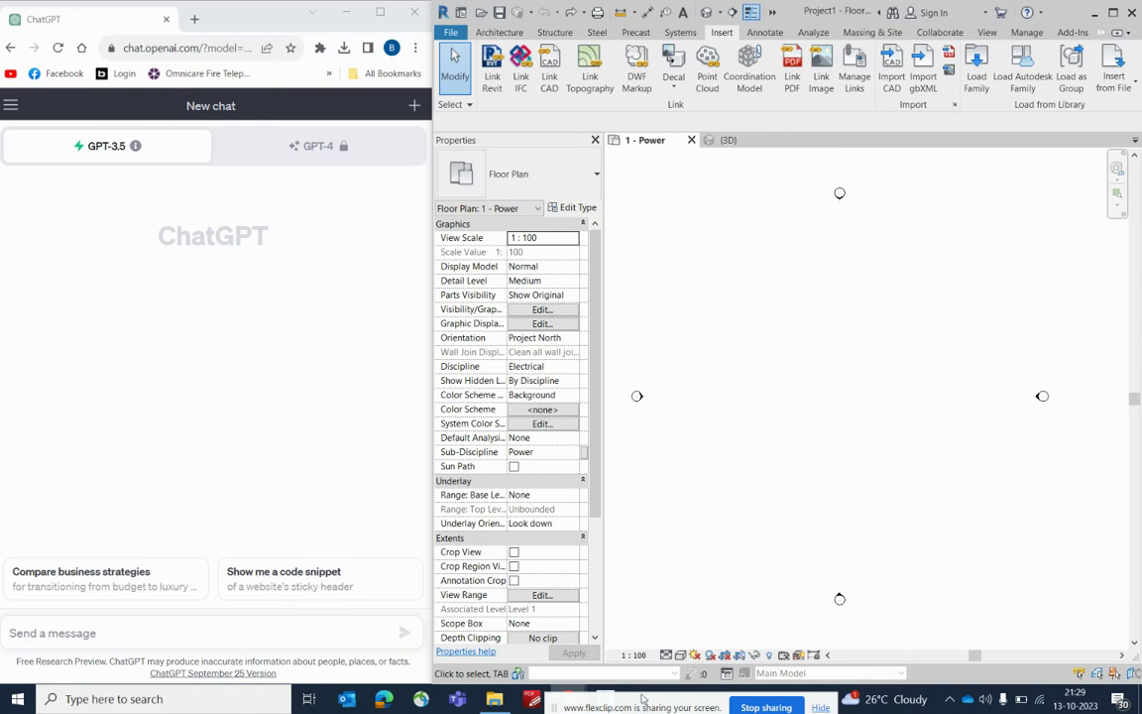
# Step: Ask ChatGPT 'DRAW ACABLE TRAY IN REVIT' to get a step-by-step cable tray guide
pyautogui.click(273, 330)
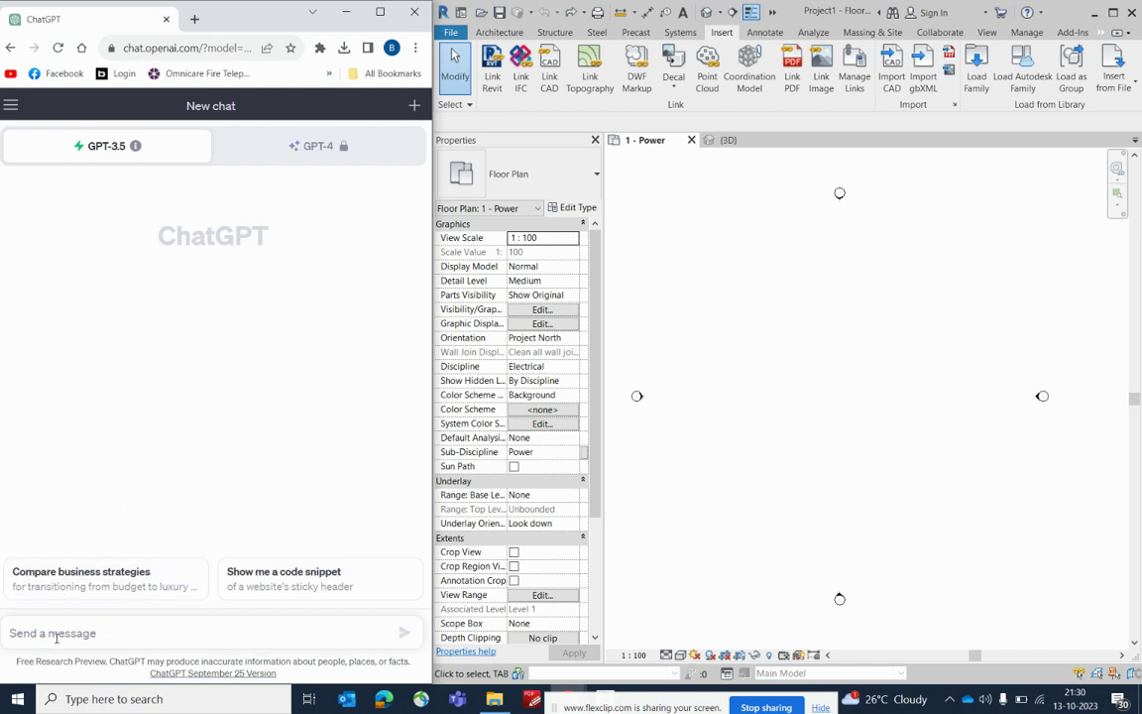
pyautogui.write('DRAW')
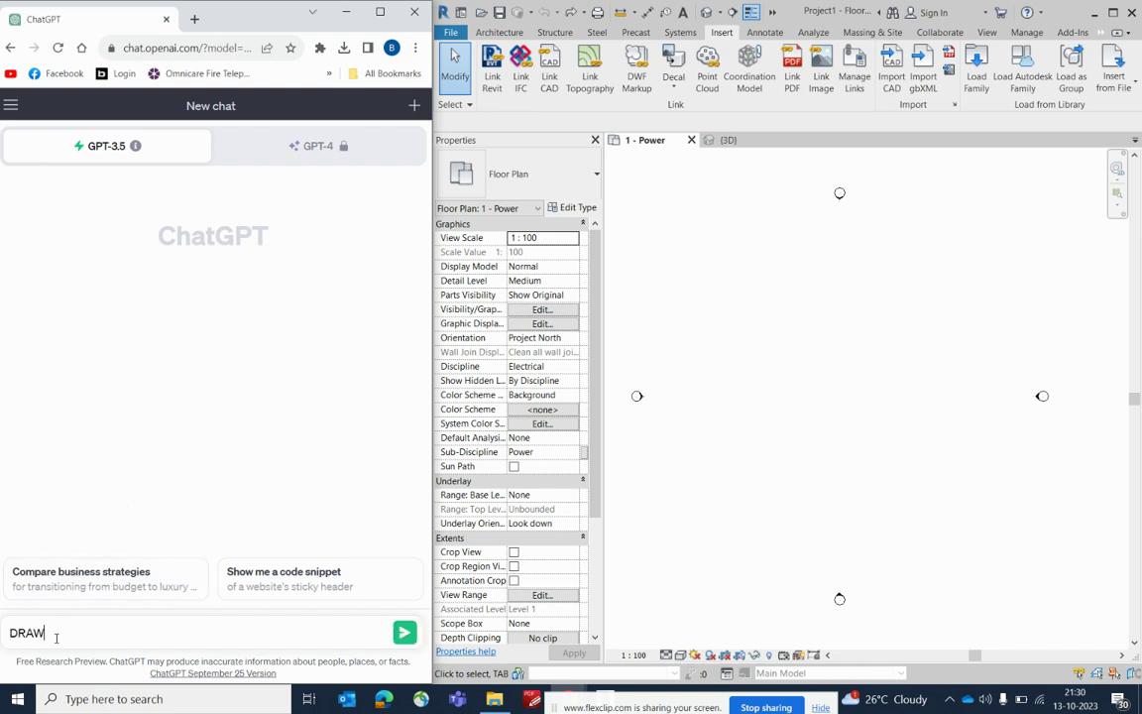
pyautogui.write(' ACABLE TRAY IN REVIT')
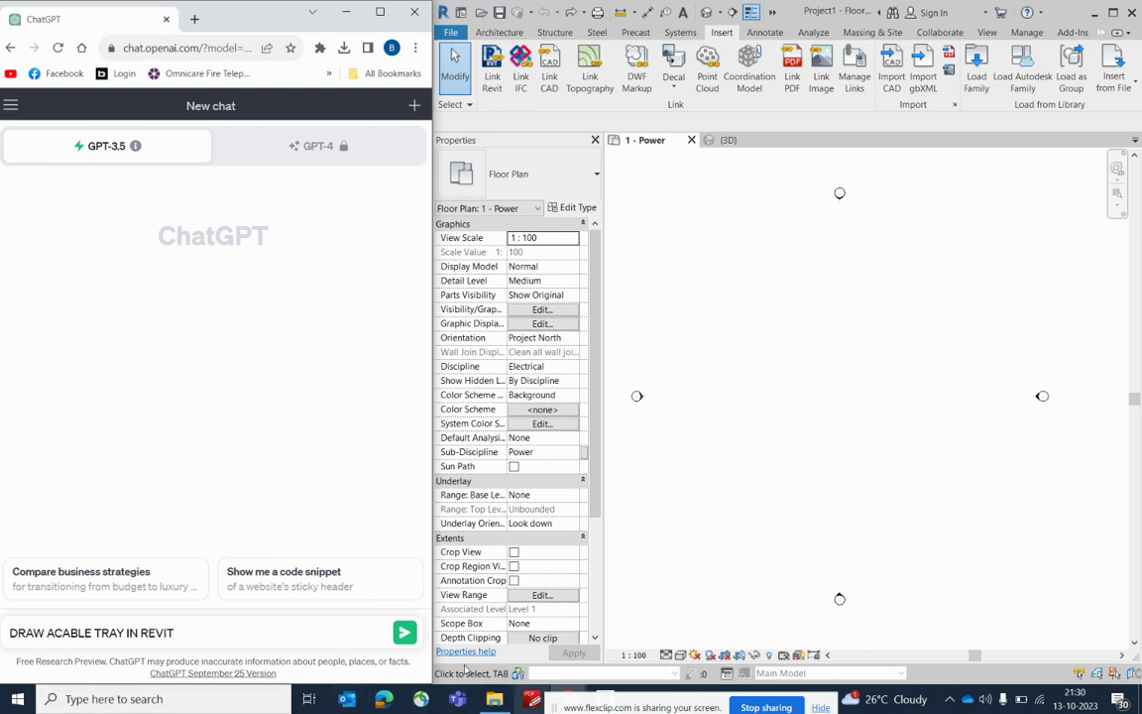
pyautogui.click(408, 636)
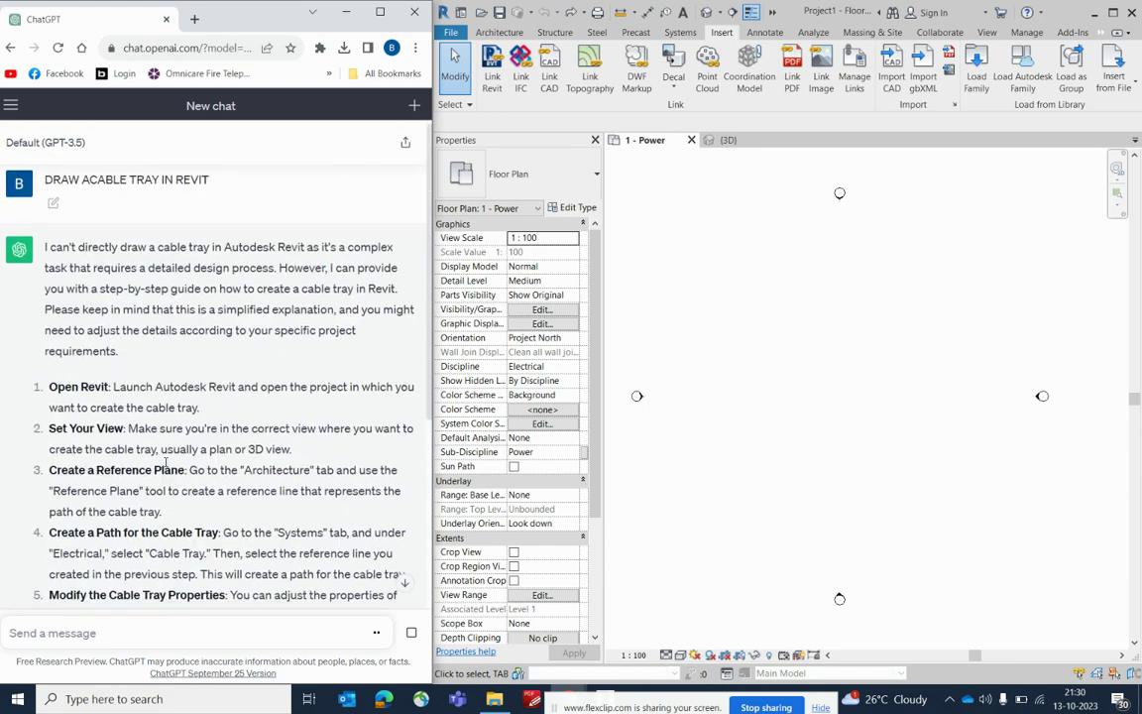
# Step: Return to the top of the reply and highlight steps 1 and 2 on opening Revit and choosing the view
pyautogui.scroll(5, 168, 461)
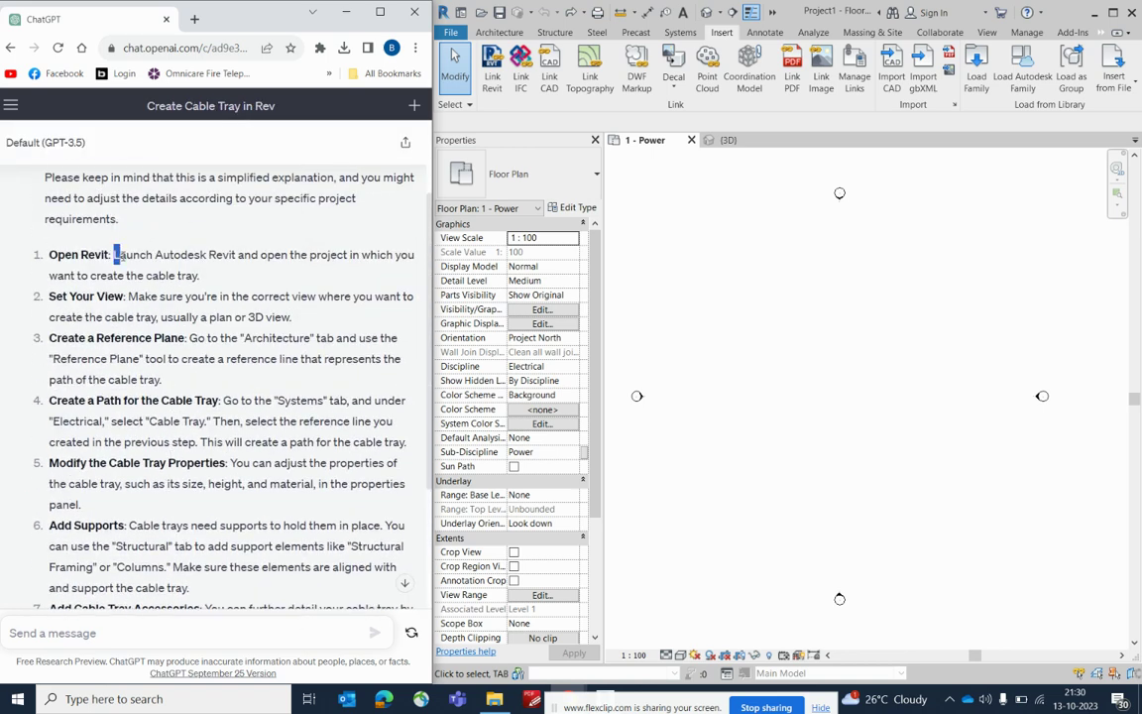
pyautogui.moveTo(115, 255); pyautogui.dragTo(203, 276)
pyautogui.click(779, 226)
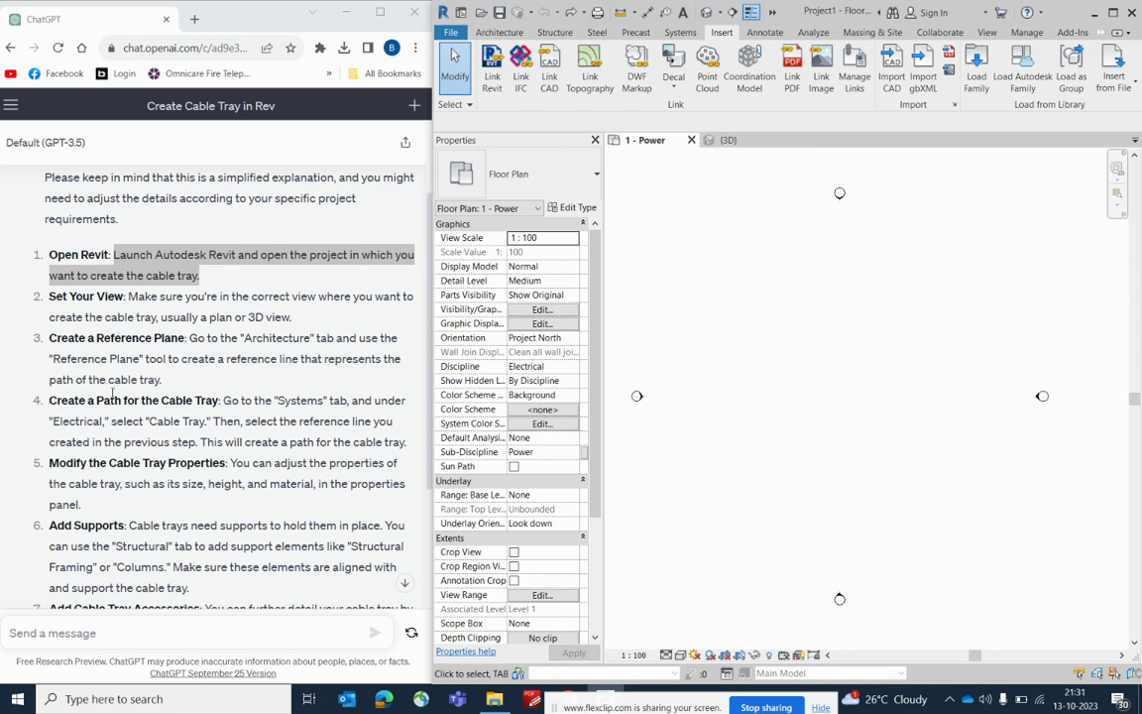
pyautogui.click(121, 250)
pyautogui.moveTo(115, 254); pyautogui.dragTo(200, 276)
pyautogui.click(757, 290)
pyautogui.moveTo(138, 296); pyautogui.dragTo(376, 311)
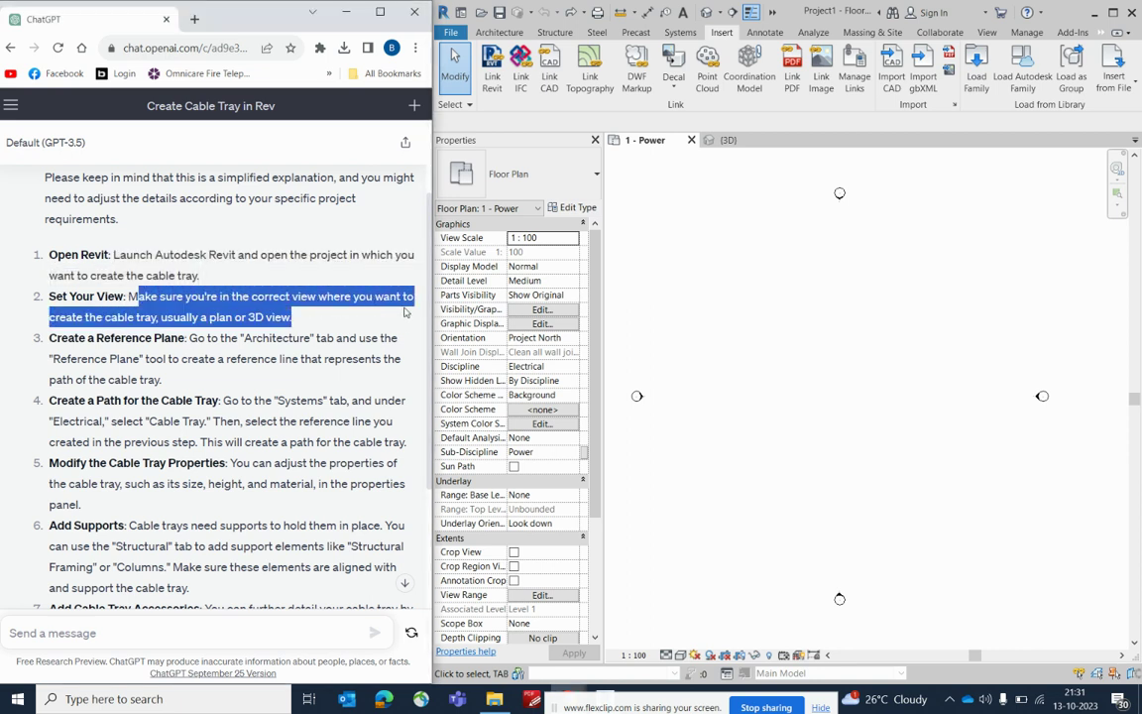
pyautogui.click(666, 337)
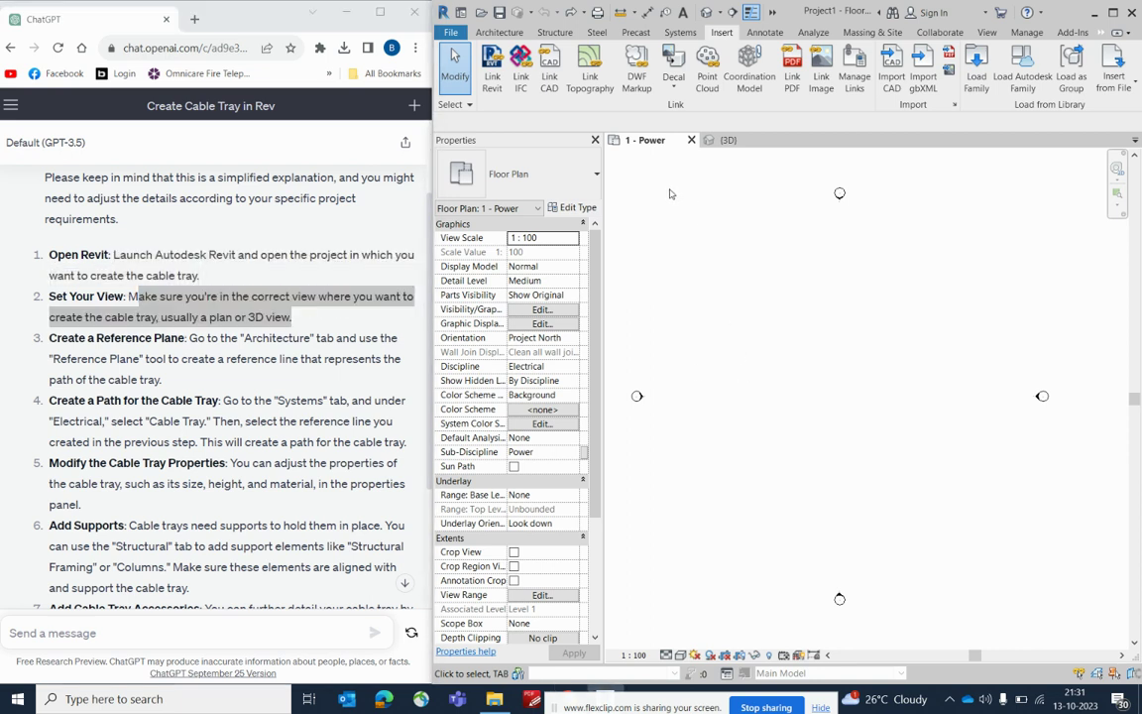
# Step: Highlight step 3 on creating a reference plane, then bring up Revit's Architecture tools
pyautogui.scroll(-3, 530, 535)
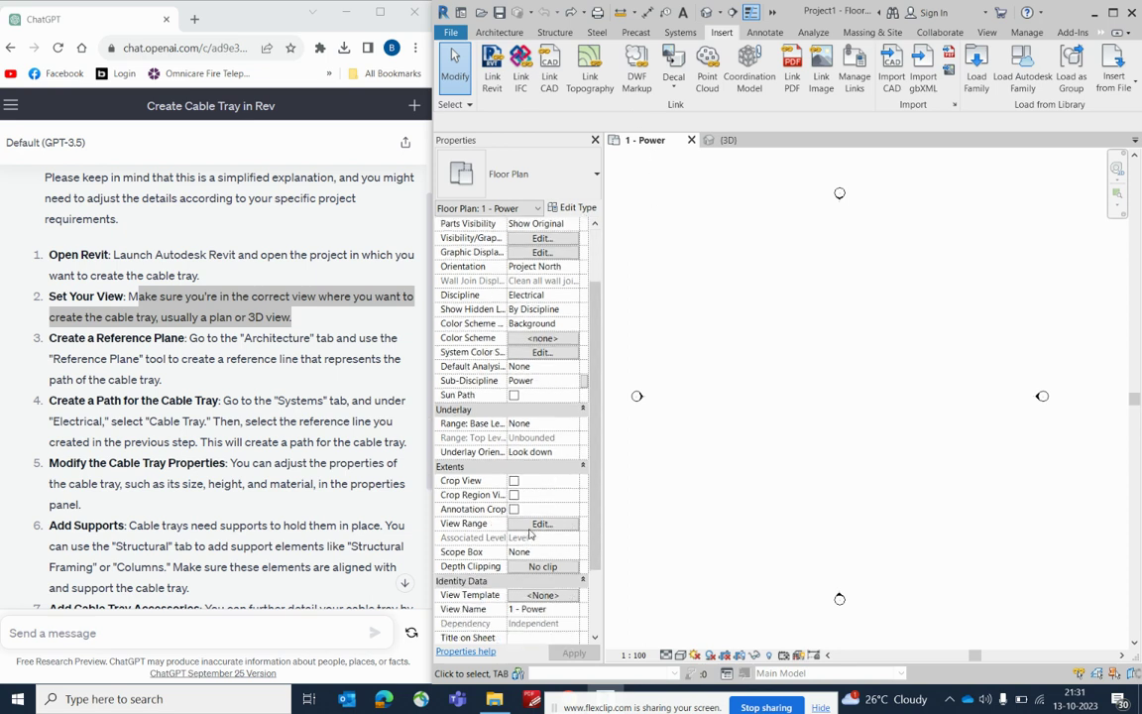
pyautogui.scroll(-2, 530, 535)
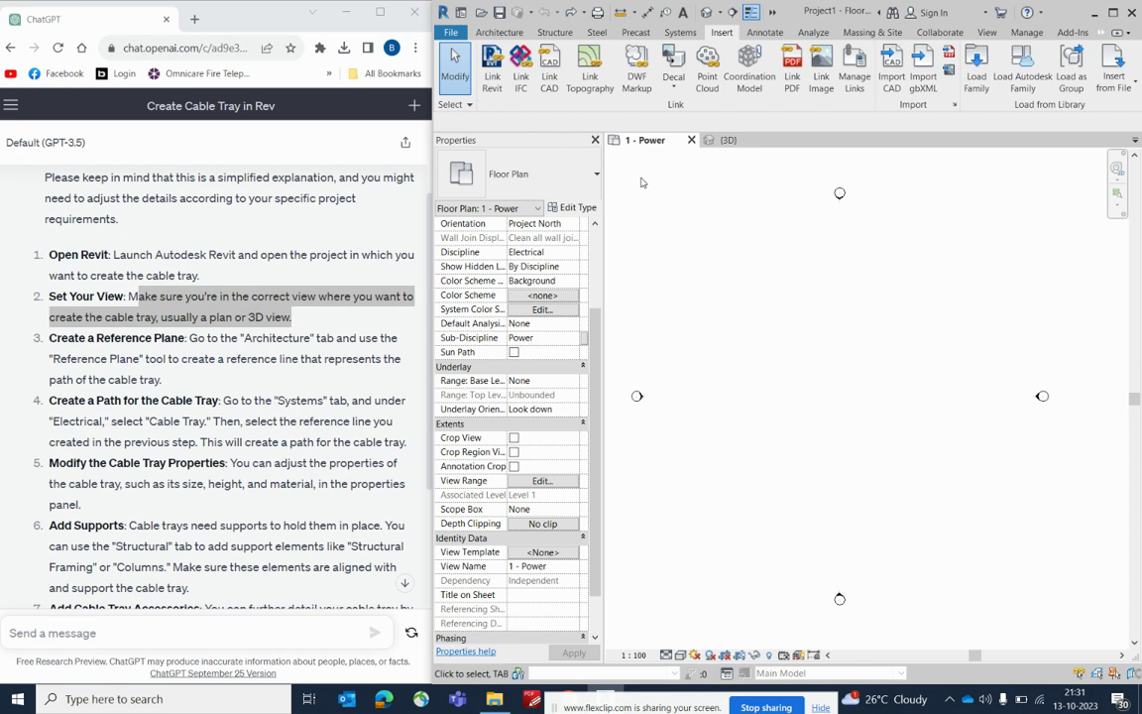
pyautogui.scroll(1, 754, 330)
pyautogui.moveTo(190, 338); pyautogui.dragTo(342, 377)
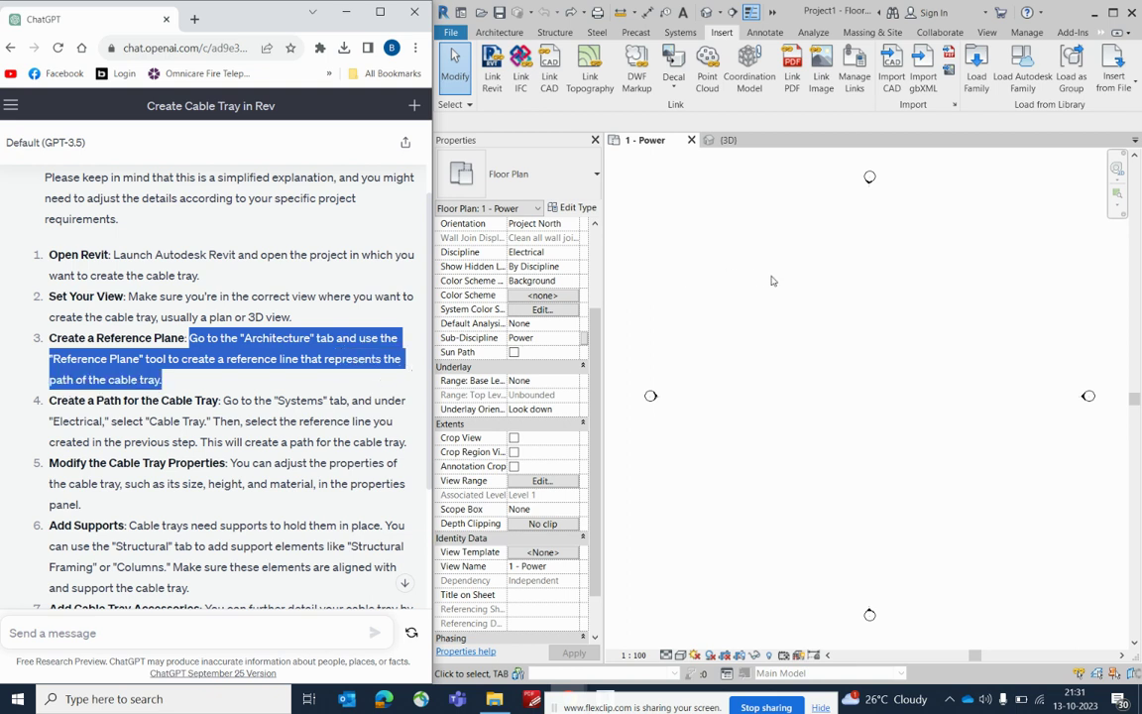
pyautogui.click(772, 282)
pyautogui.click(498, 33)
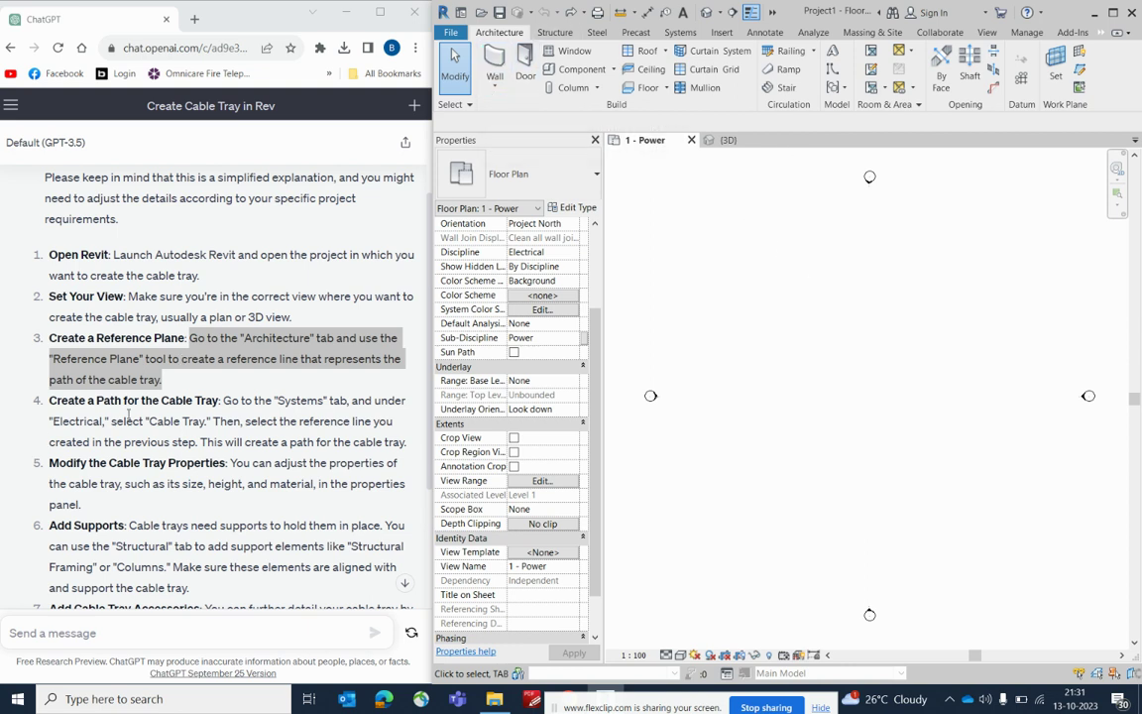
# Step: Highlight guide step 4 on the tray path and start the Cable Tray tool under Systems > Electrical
pyautogui.moveTo(222, 400); pyautogui.dragTo(330, 420)
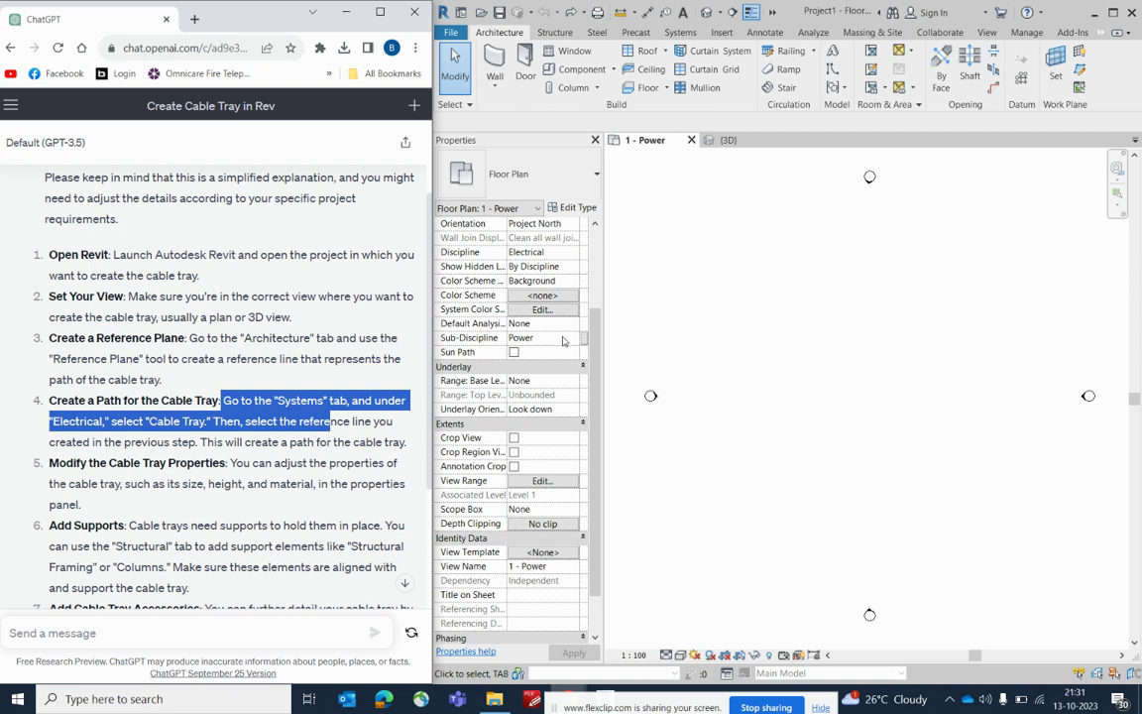
pyautogui.click(521, 337)
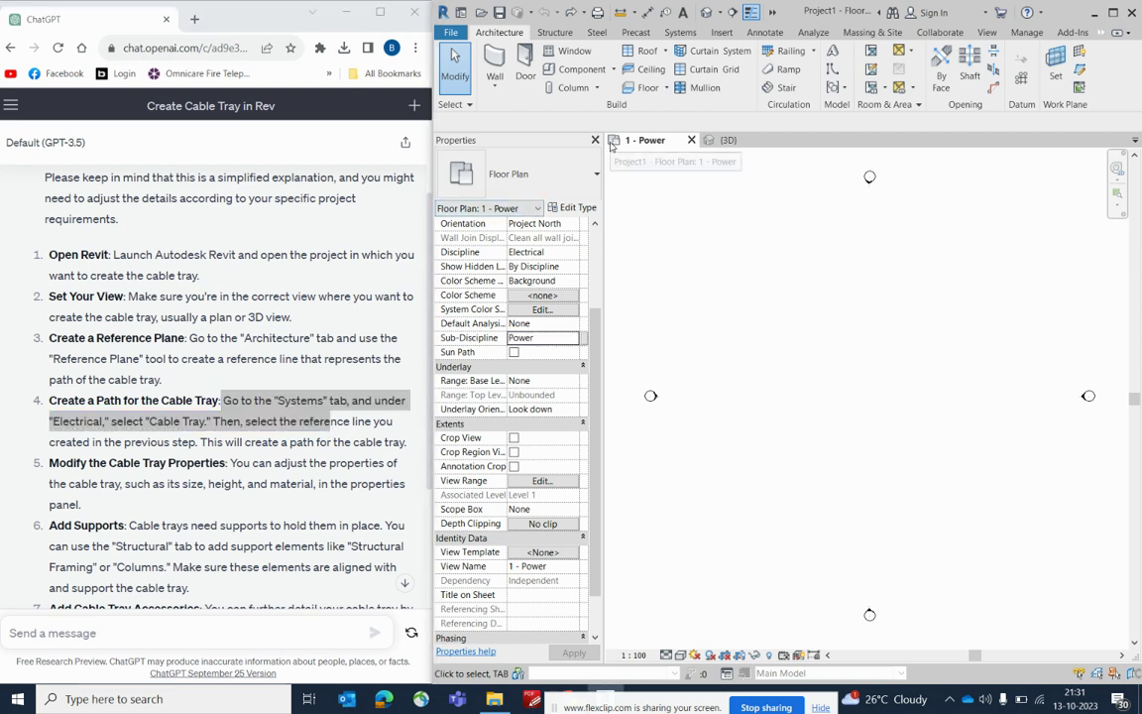
pyautogui.click(674, 32)
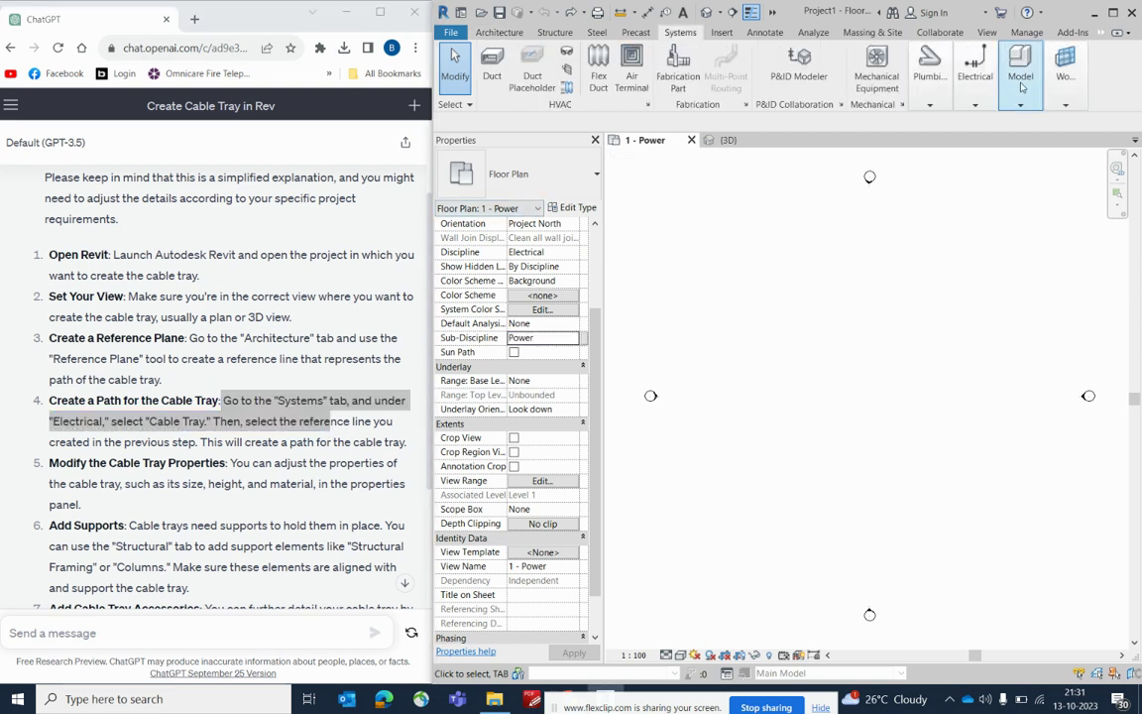
pyautogui.click(976, 94)
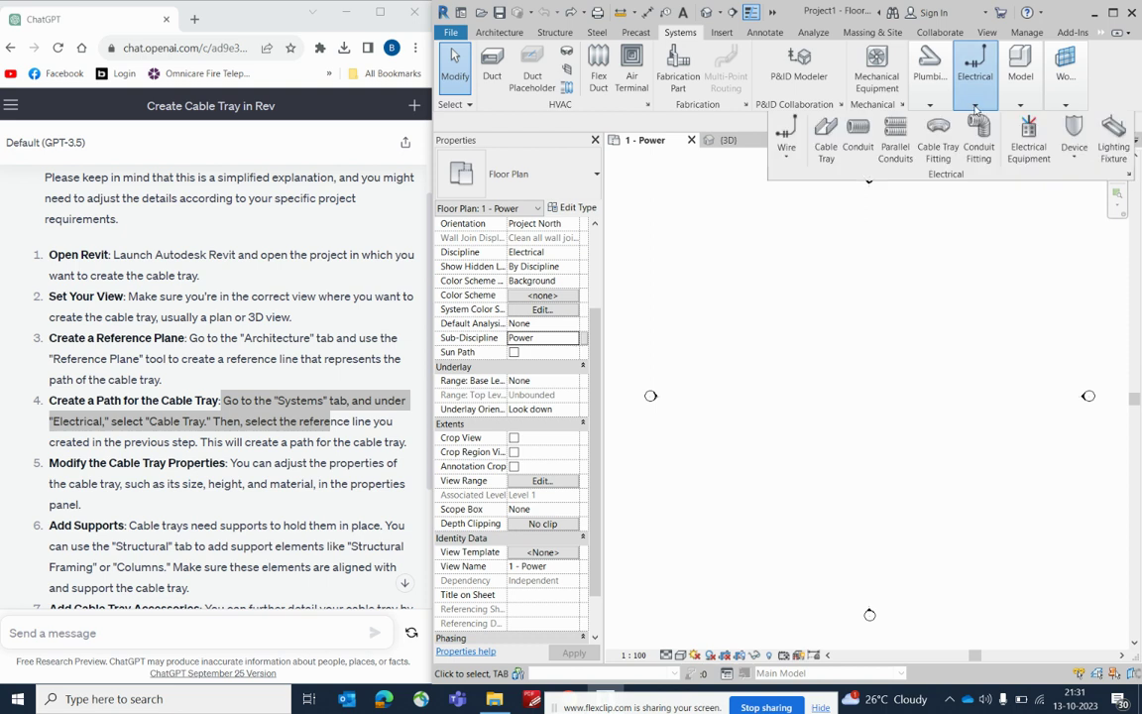
pyautogui.click(826, 134)
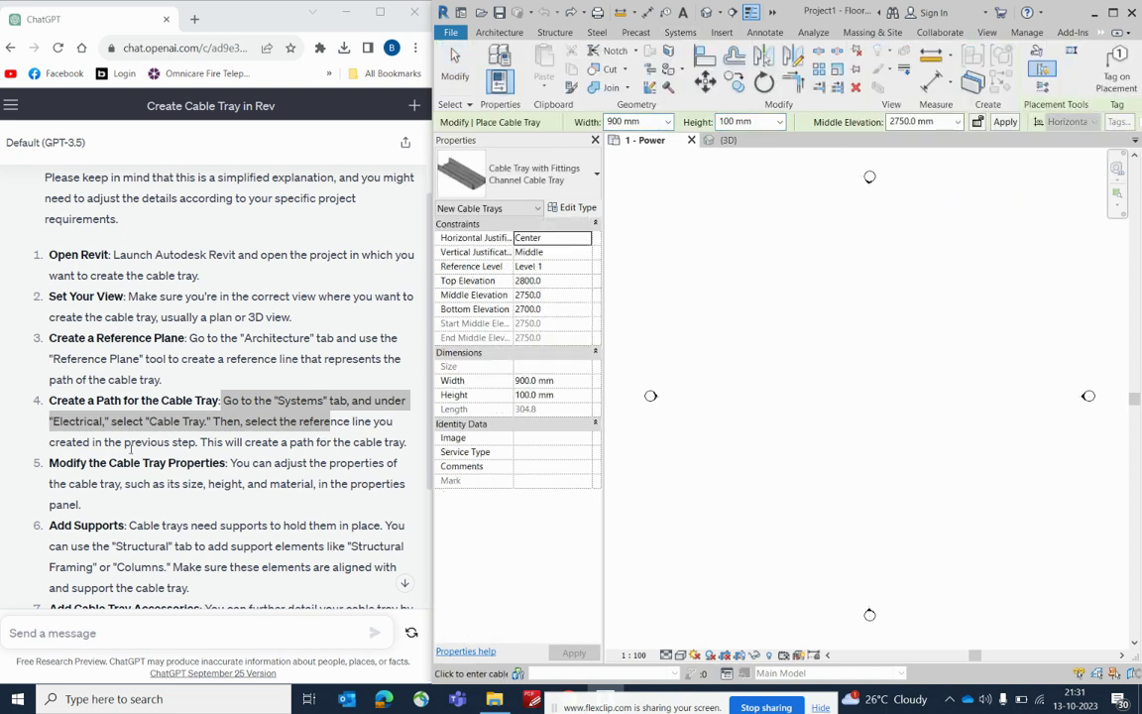
# Step: Choose the Ladder Cable Tray type at 900 mm width, then cancel placement
pyautogui.scroll(-1, 198, 425)
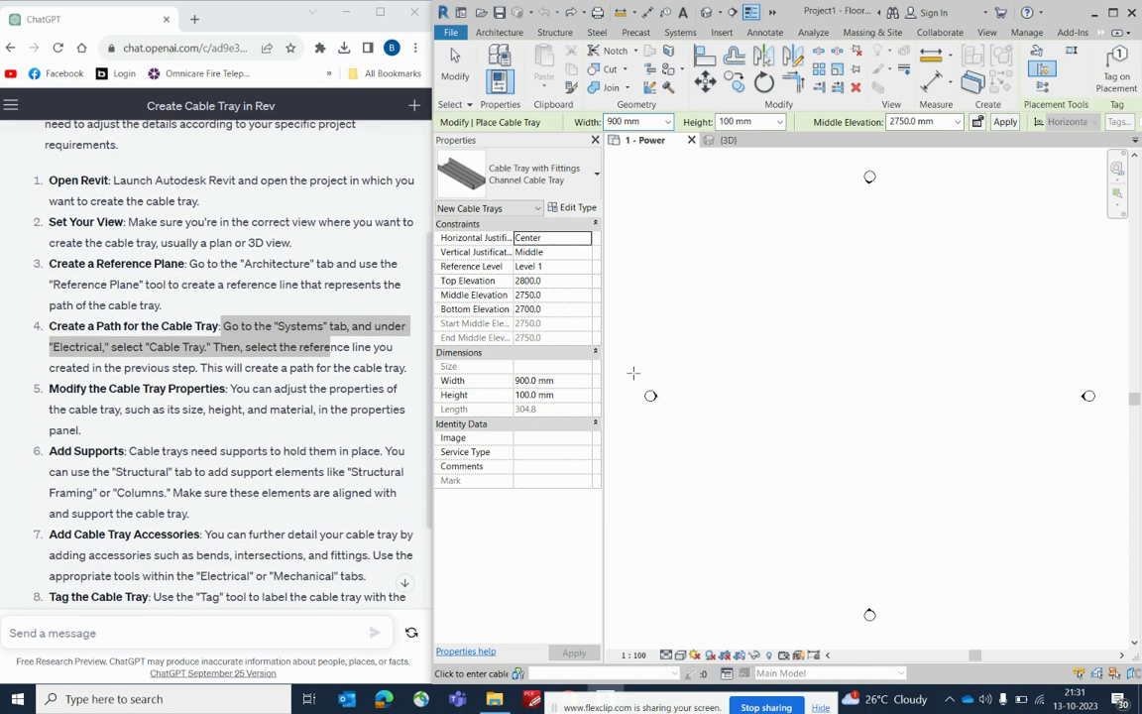
pyautogui.click(552, 180)
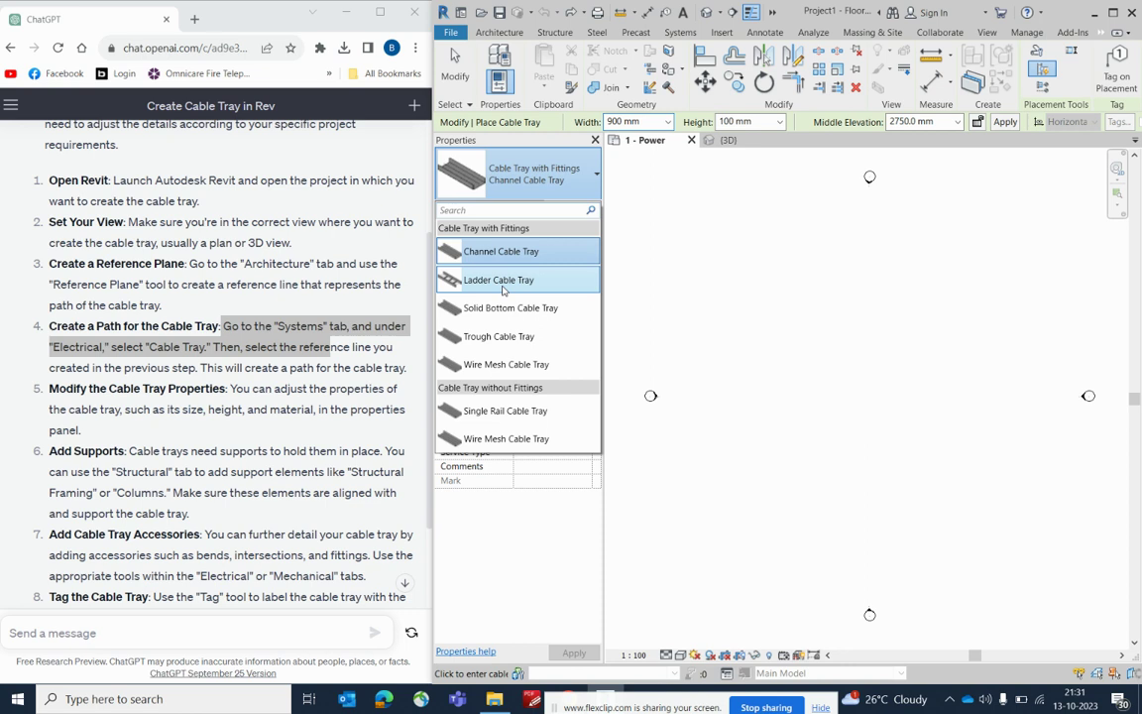
pyautogui.click(503, 281)
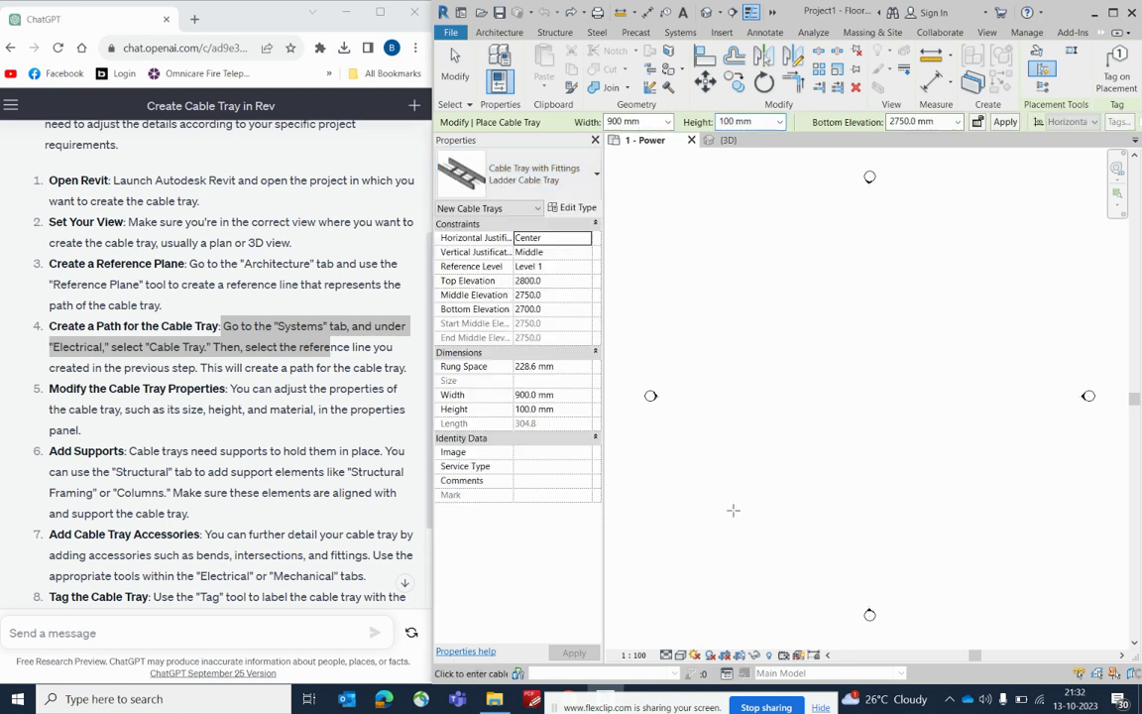
pyautogui.click(669, 121)
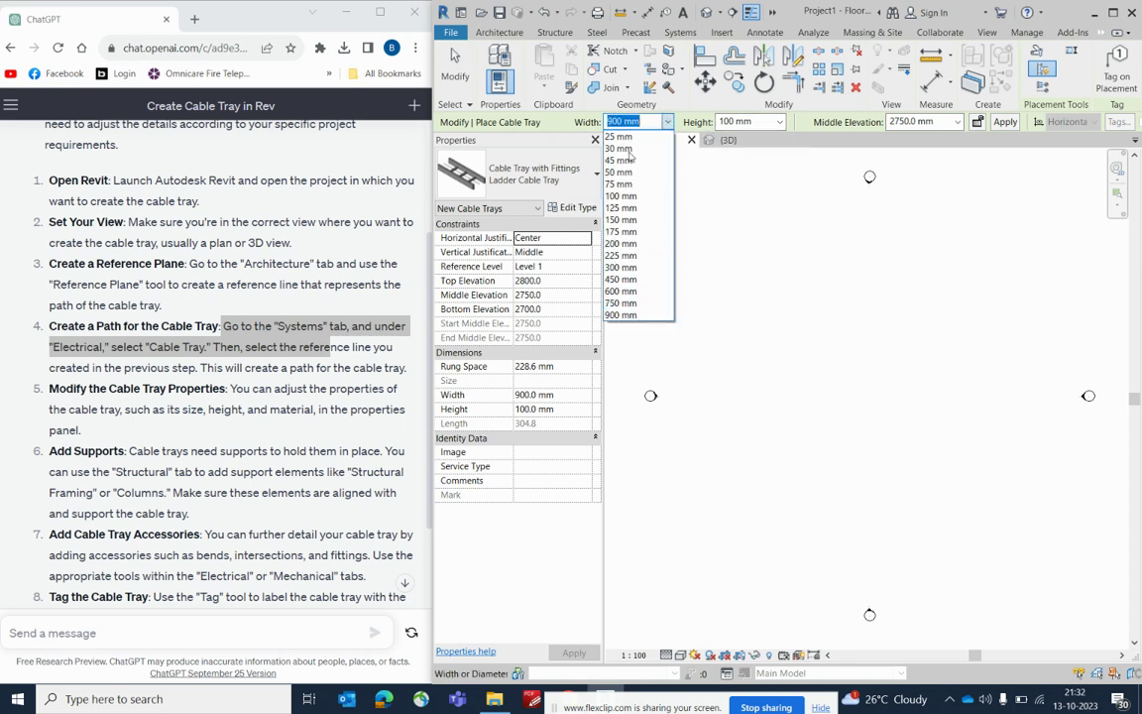
pyautogui.click(636, 315)
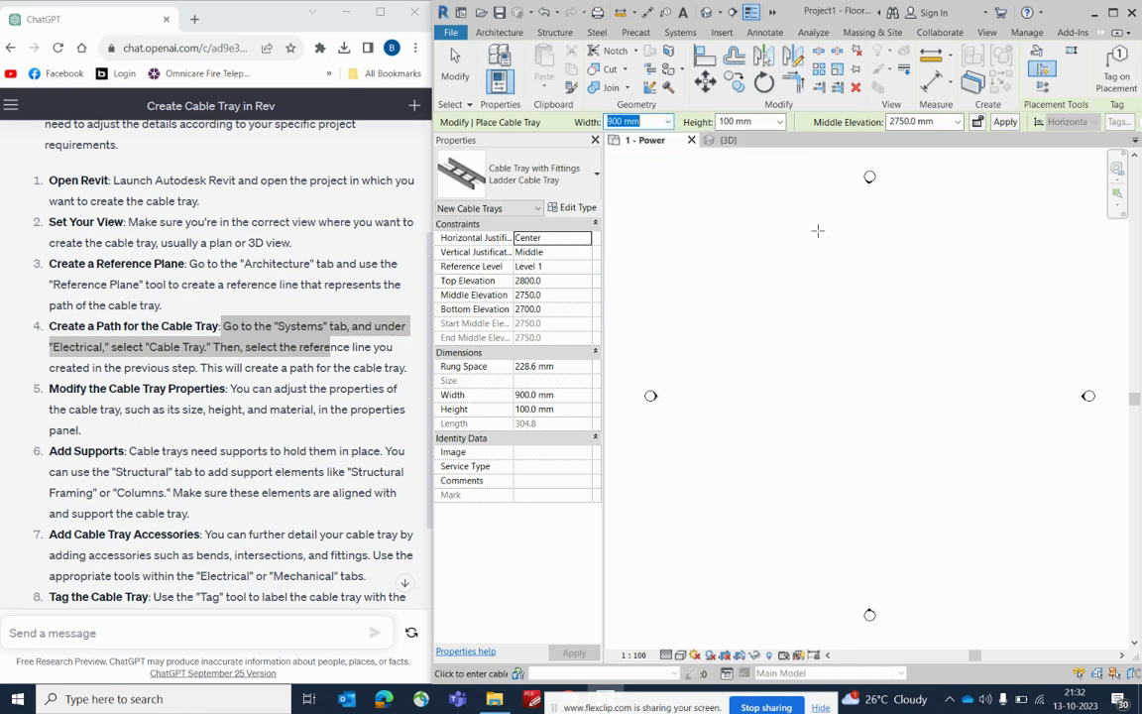
pyautogui.press('Escape')
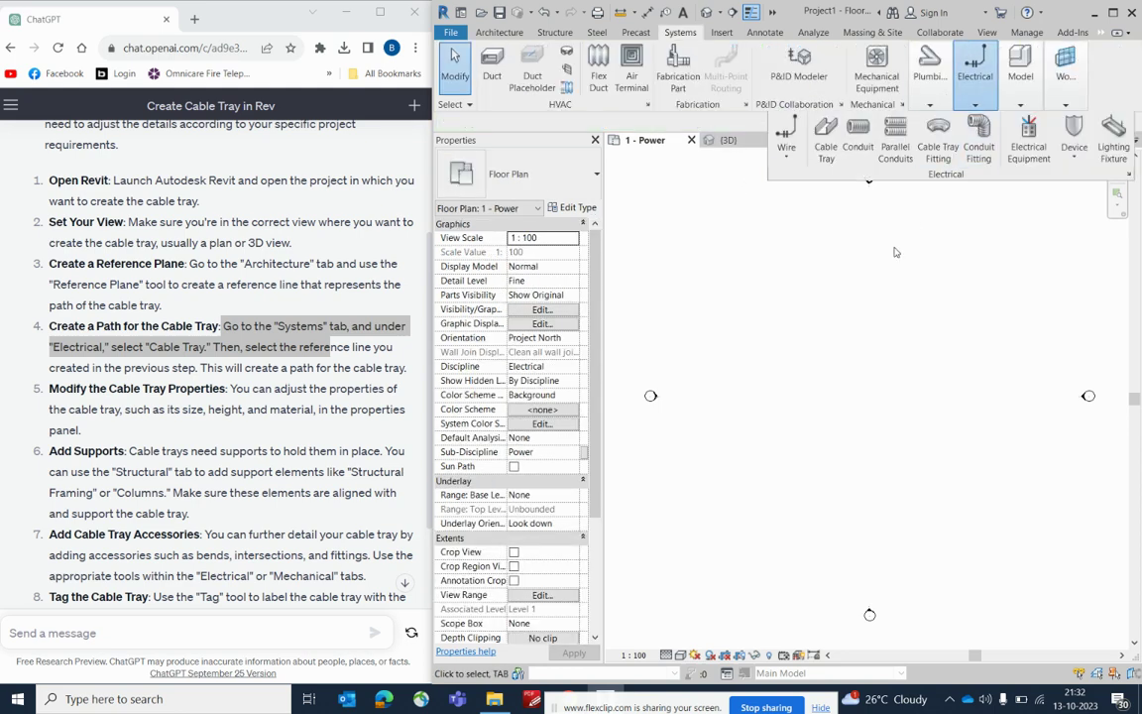
pyautogui.press('e')
pyautogui.press('s')
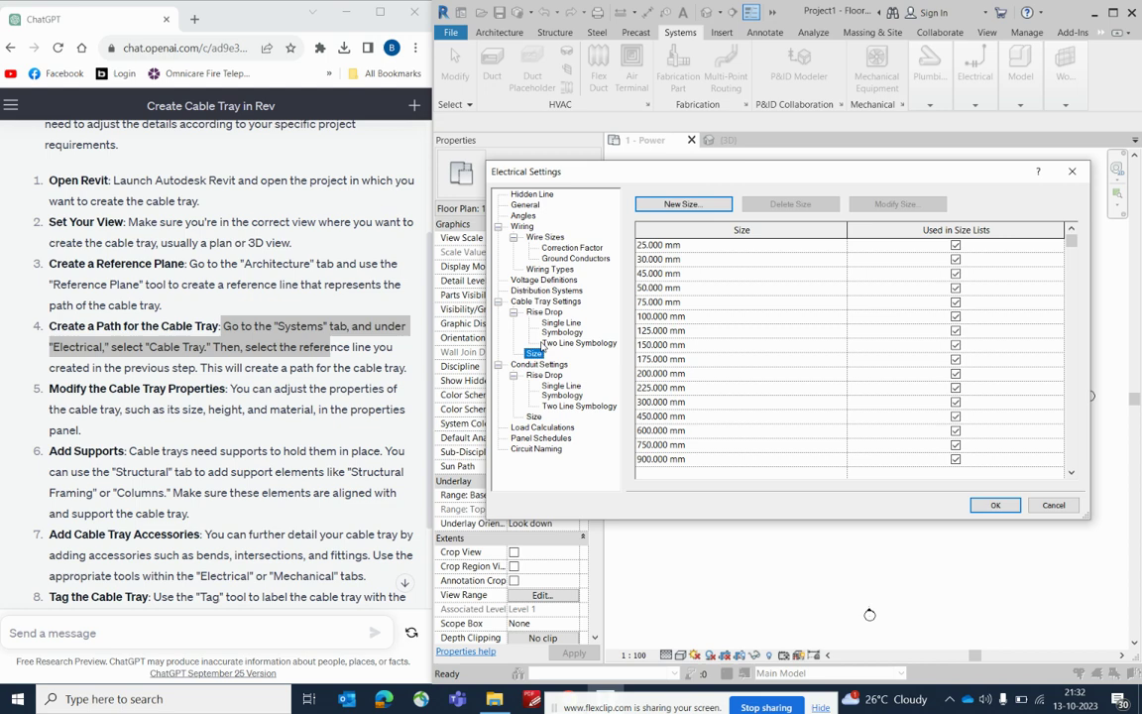
pyautogui.press('Up')
pyautogui.press('Up')
pyautogui.press('Up')
pyautogui.press('Up')
pyautogui.click(534, 354)
pyautogui.click(995, 504)
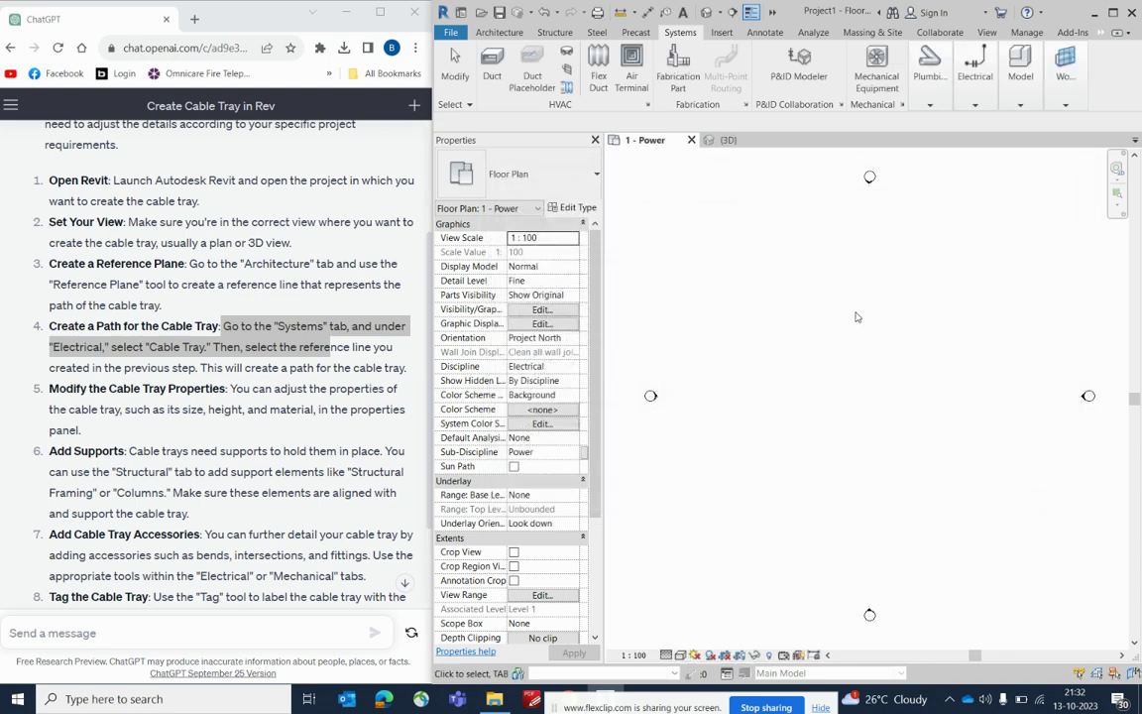
# Step: Start a 600 mm wide ladder cable tray run in the upper part of the power plan
pyautogui.click(976, 90)
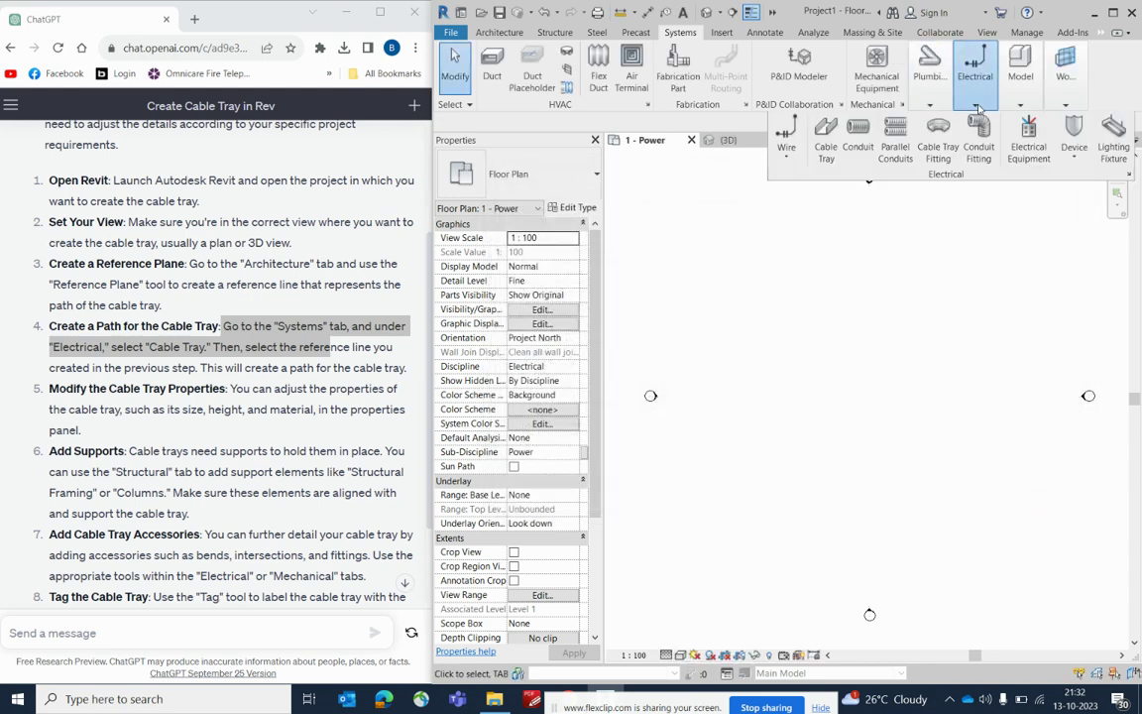
pyautogui.click(826, 141)
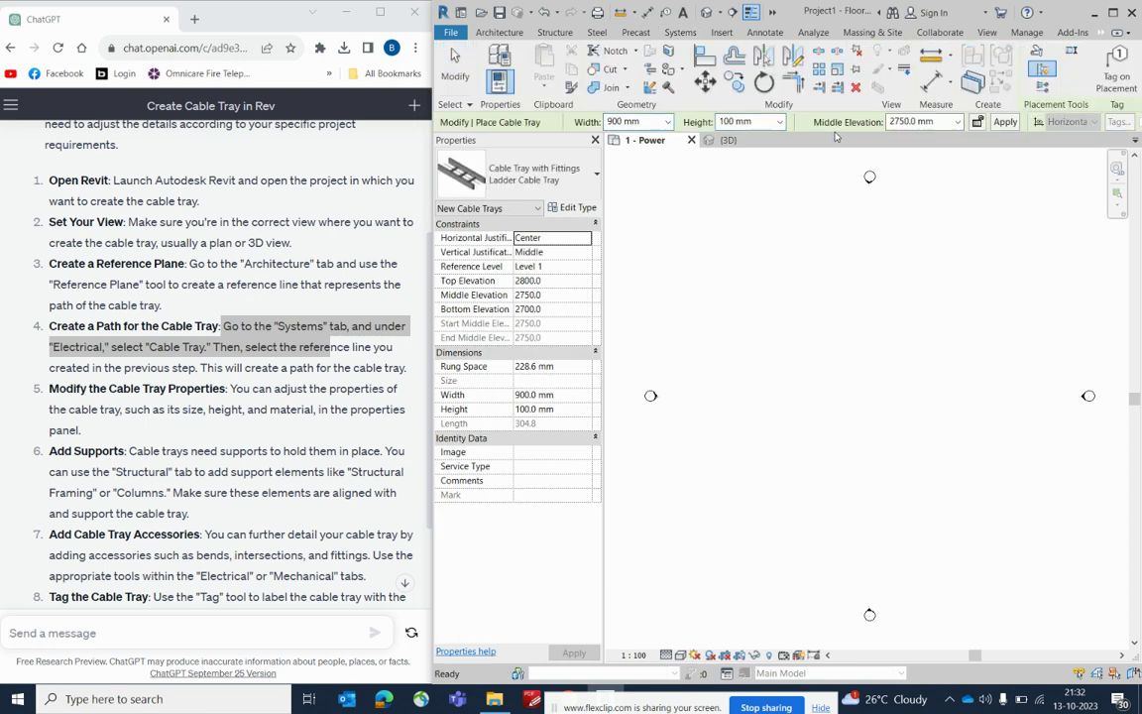
pyautogui.click(767, 121)
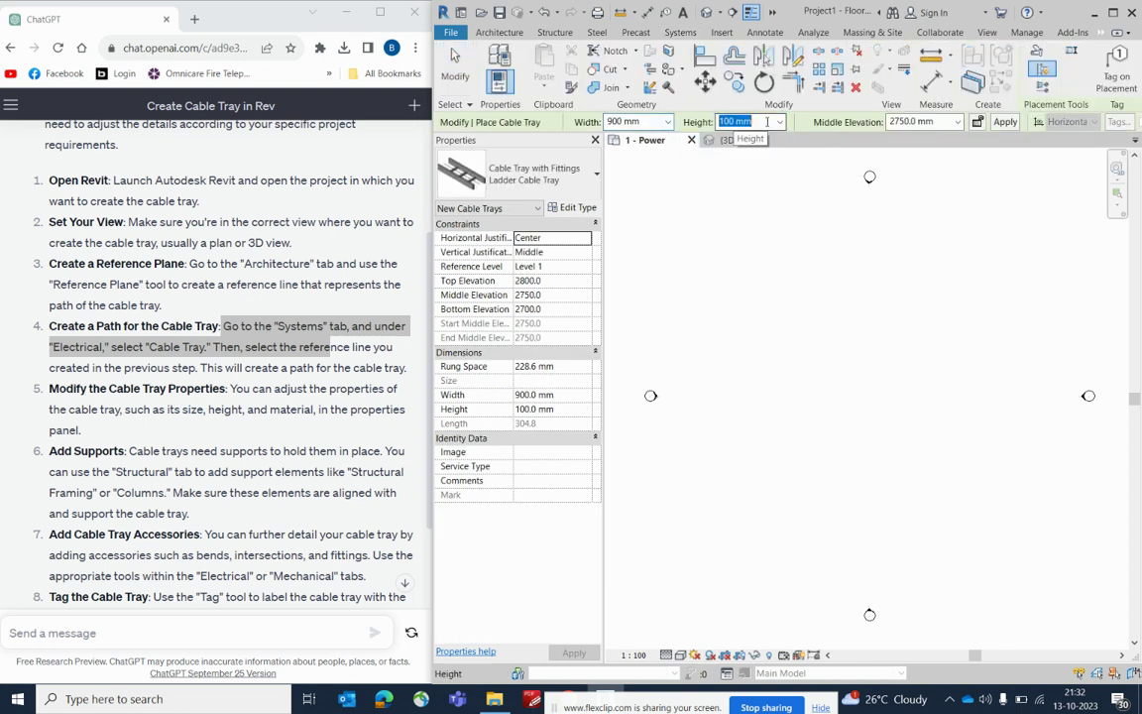
pyautogui.click(669, 122)
pyautogui.click(622, 291)
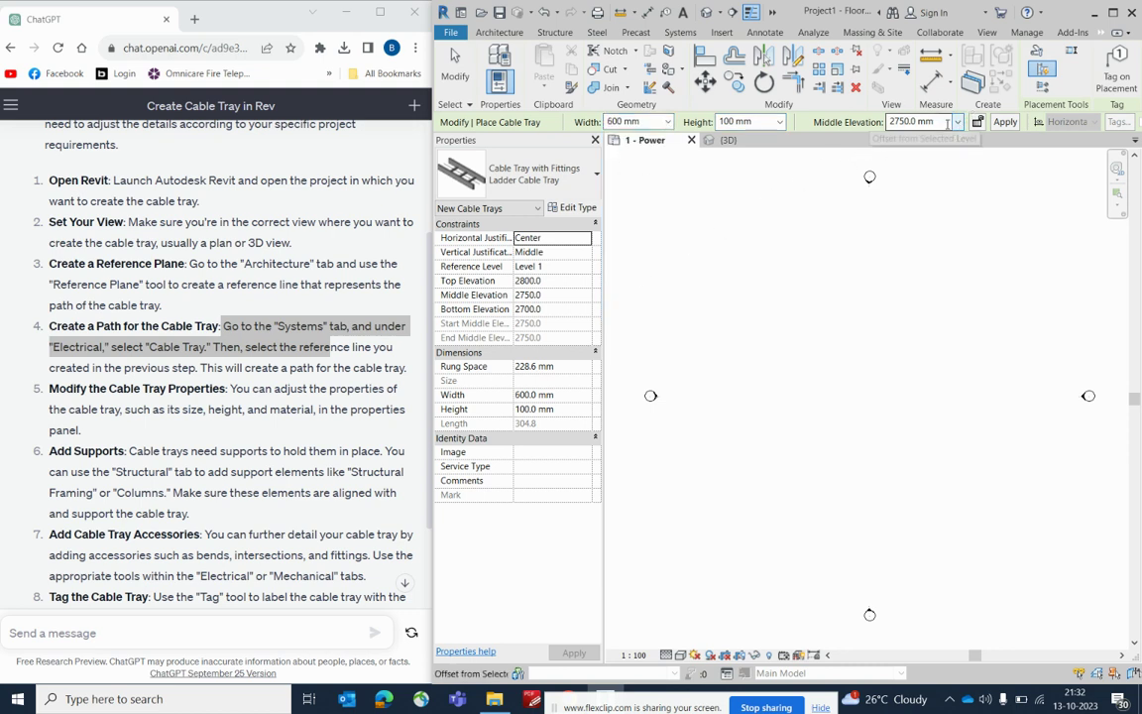
pyautogui.click(724, 274)
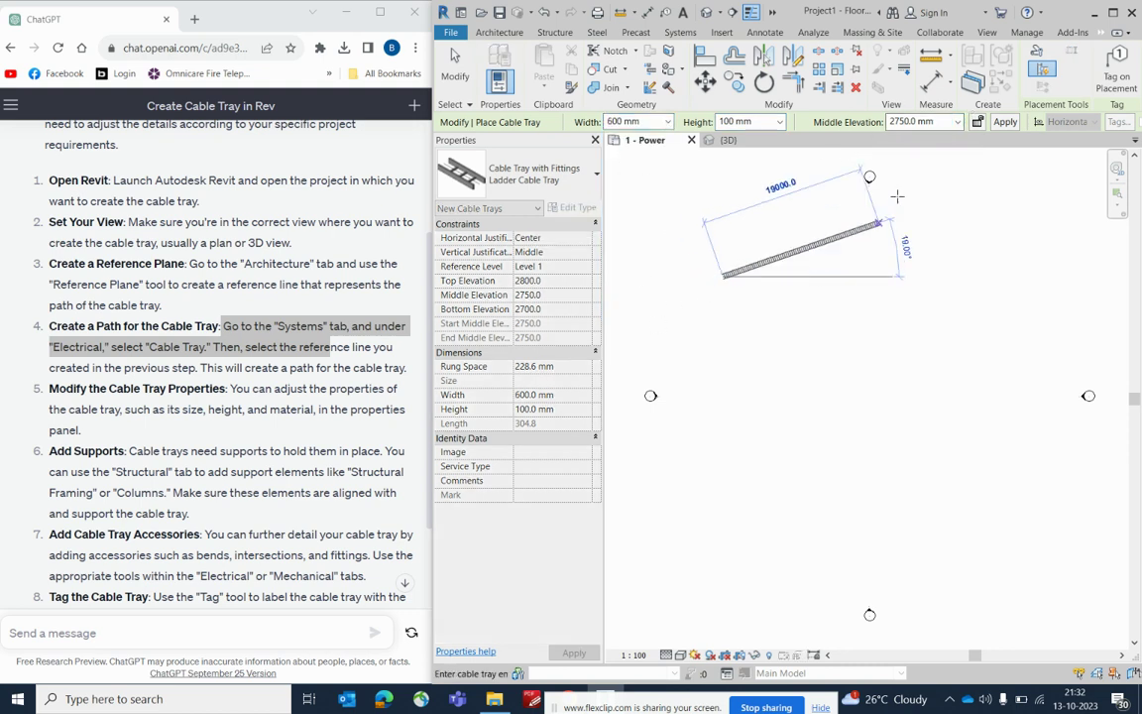
# Step: End the horizontal leg and continue the tray diagonally at 3000 mm middle elevation
pyautogui.click(837, 277)
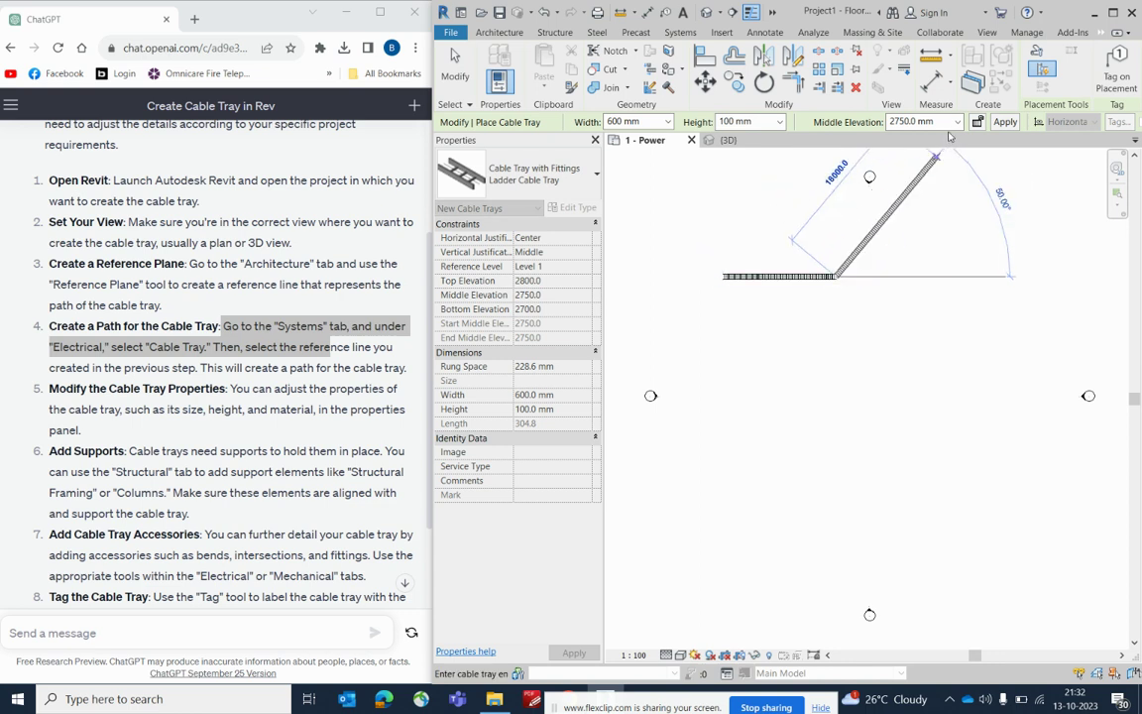
pyautogui.click(956, 122)
pyautogui.write('3')
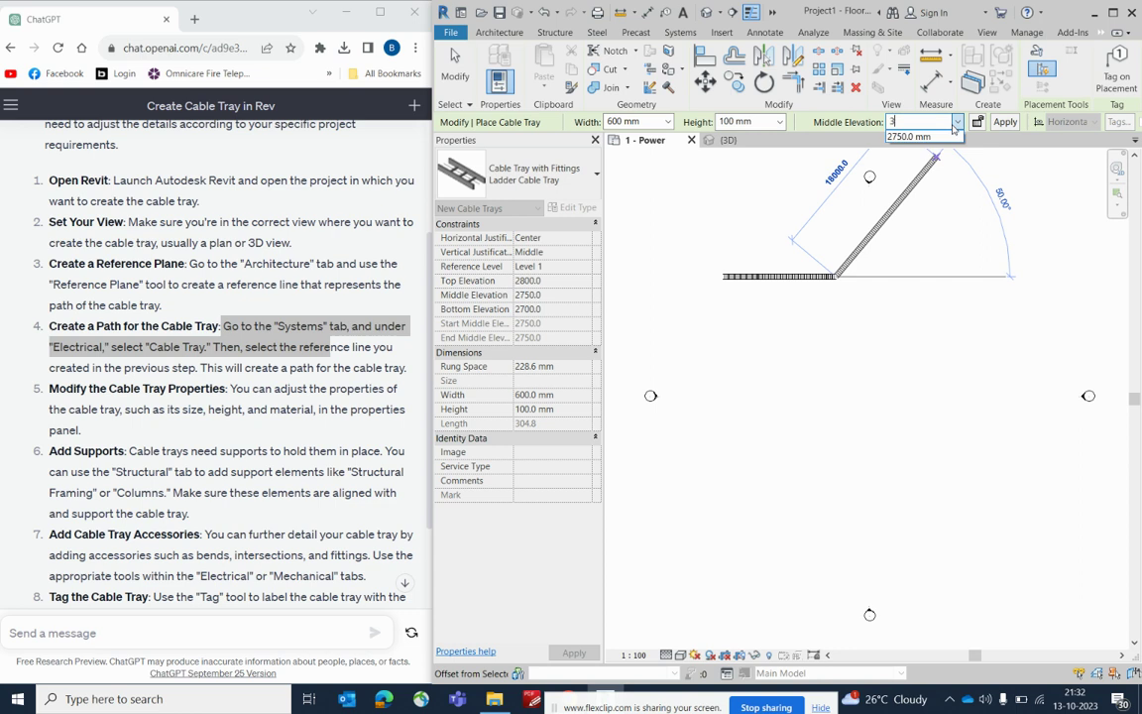
pyautogui.write('000')
pyautogui.press('Return')
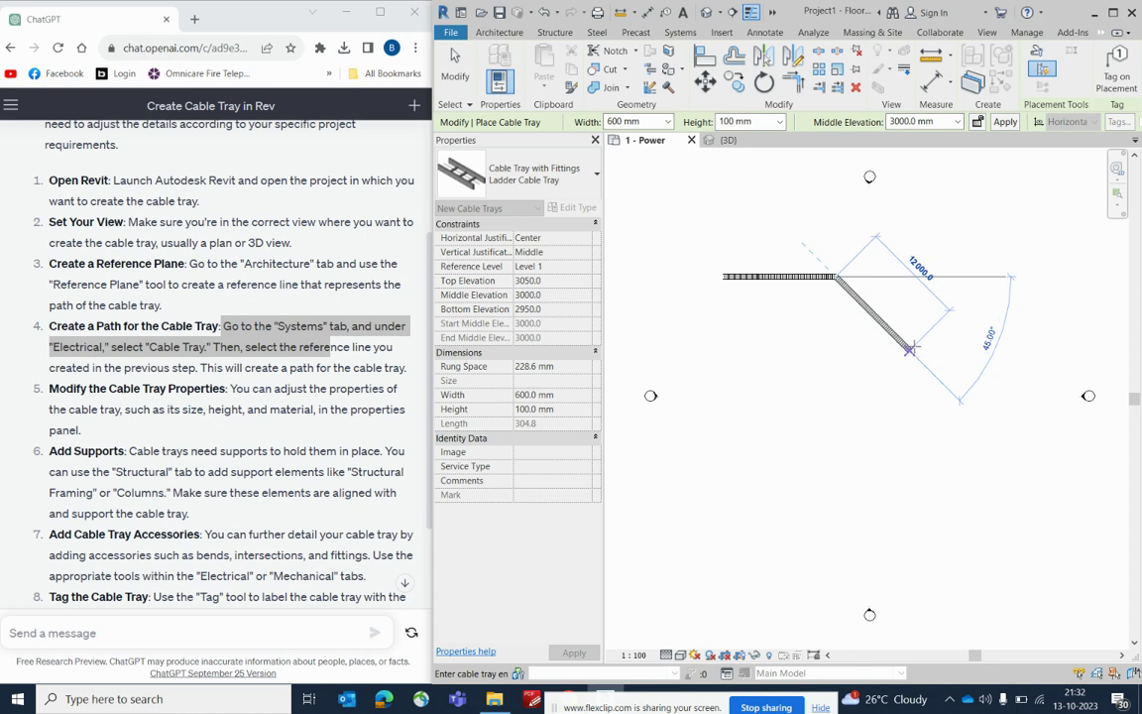
# Step: Draw the vertical and bottom legs at 3500 mm middle elevation, finish, and select all trays
pyautogui.click(910, 350)
pyautogui.scroll(1, 910, 362)
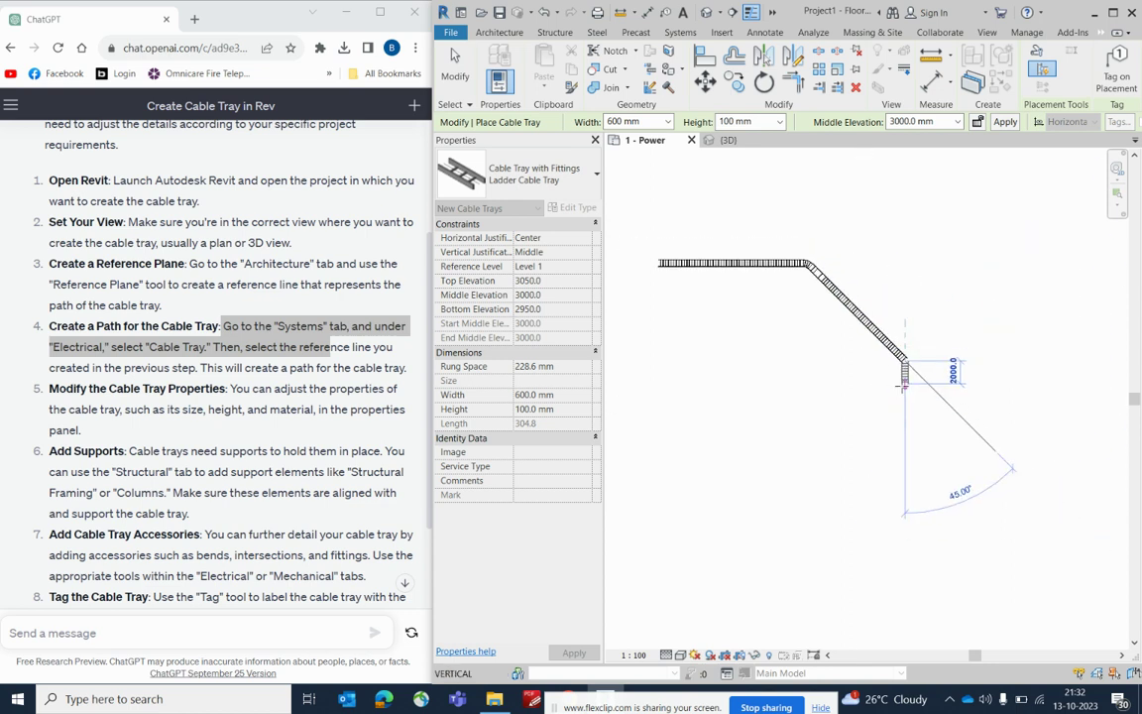
pyautogui.scroll(-1, 901, 375)
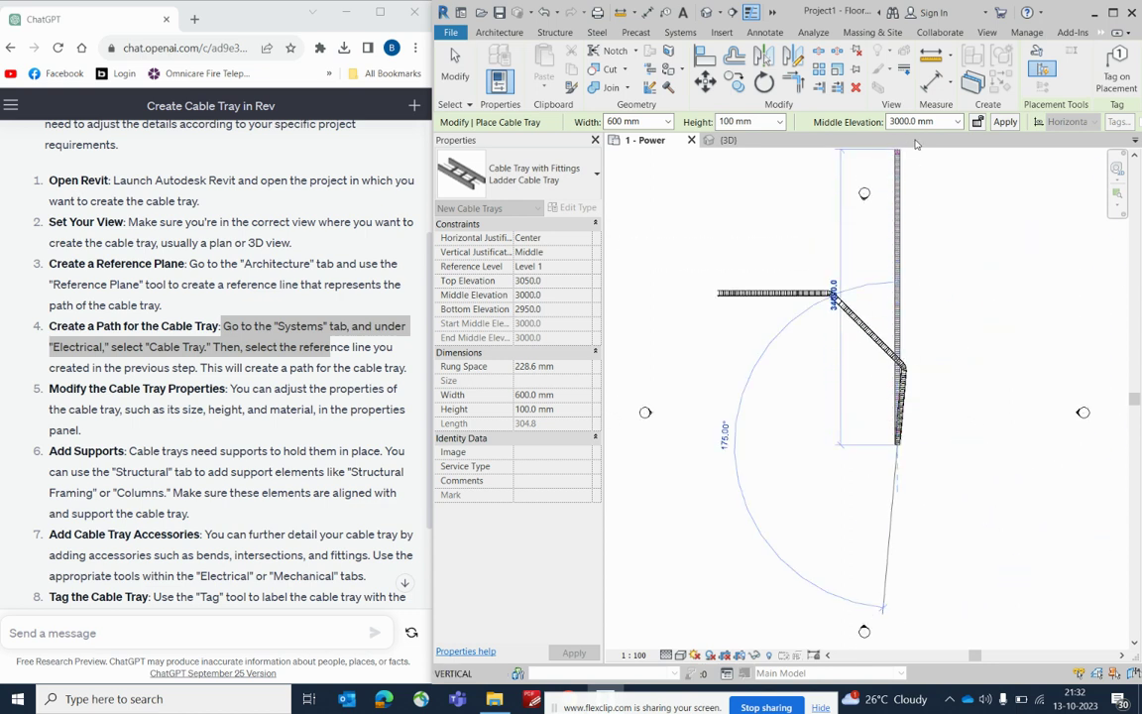
pyautogui.click(898, 444)
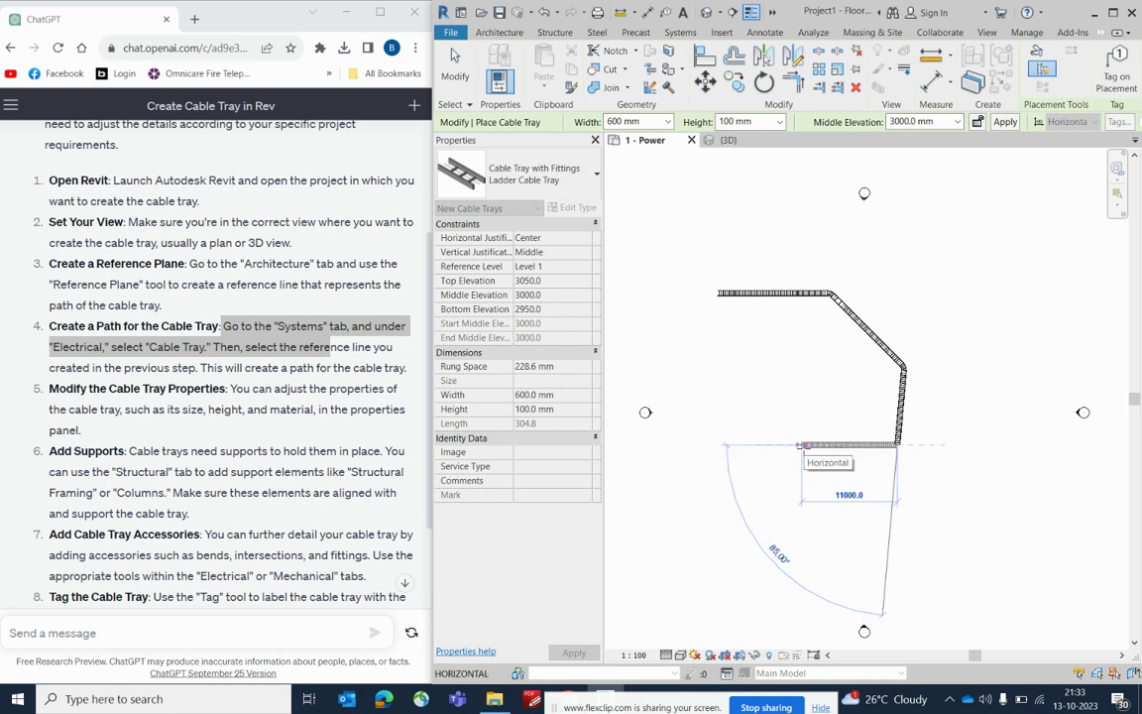
pyautogui.click(803, 445)
pyautogui.click(945, 123)
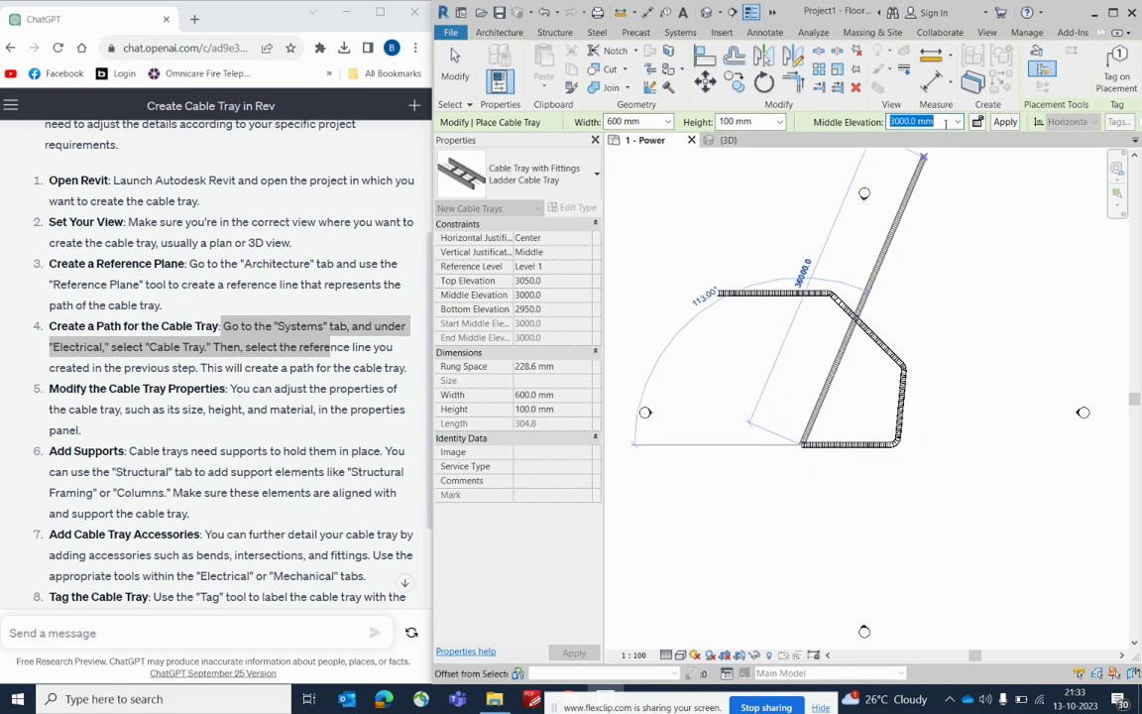
pyautogui.write('35')
pyautogui.press('Return')
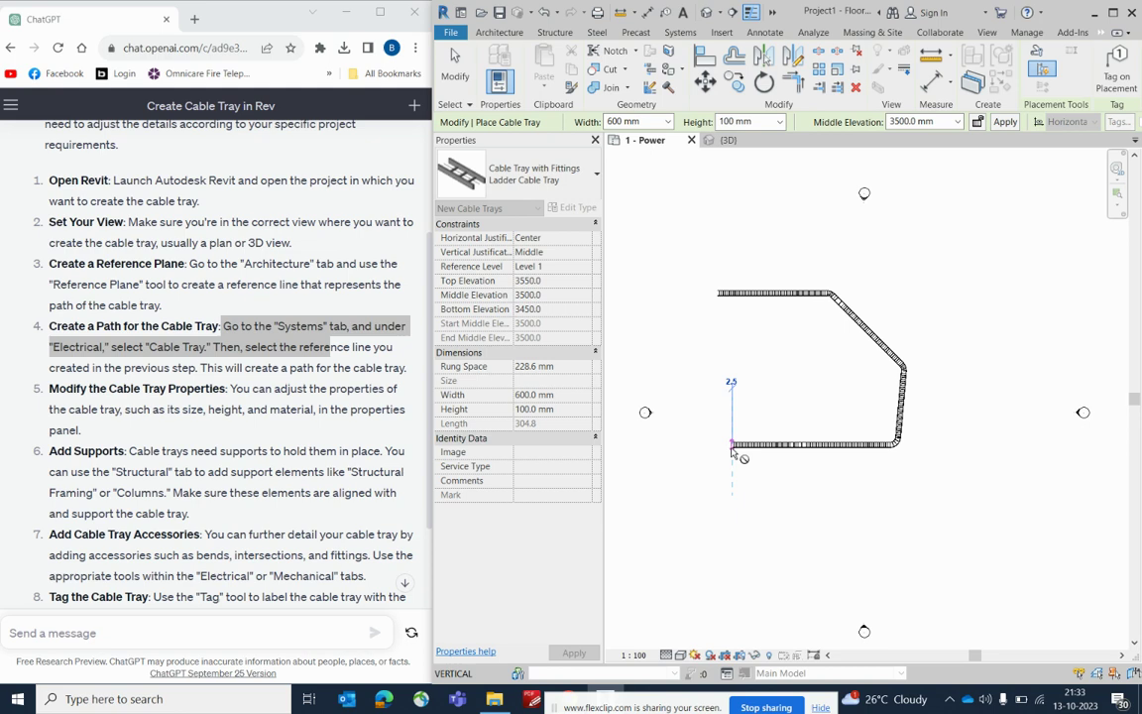
pyautogui.press('Escape')
pyautogui.press('Escape')
pyautogui.moveTo(701, 271); pyautogui.dragTo(961, 483)
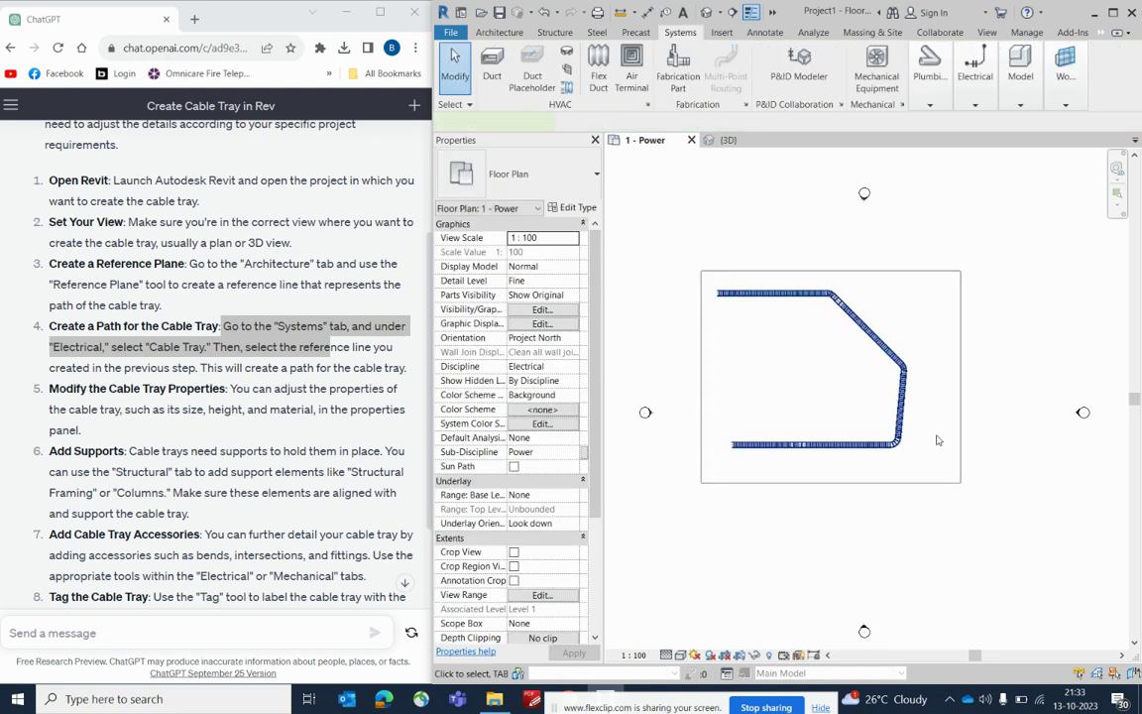
# Step: Show the selected trays in a section-boxed 3D view at Fine detail, zoomed to fit
pyautogui.moveTo(939, 440); pyautogui.dragTo(938, 440)
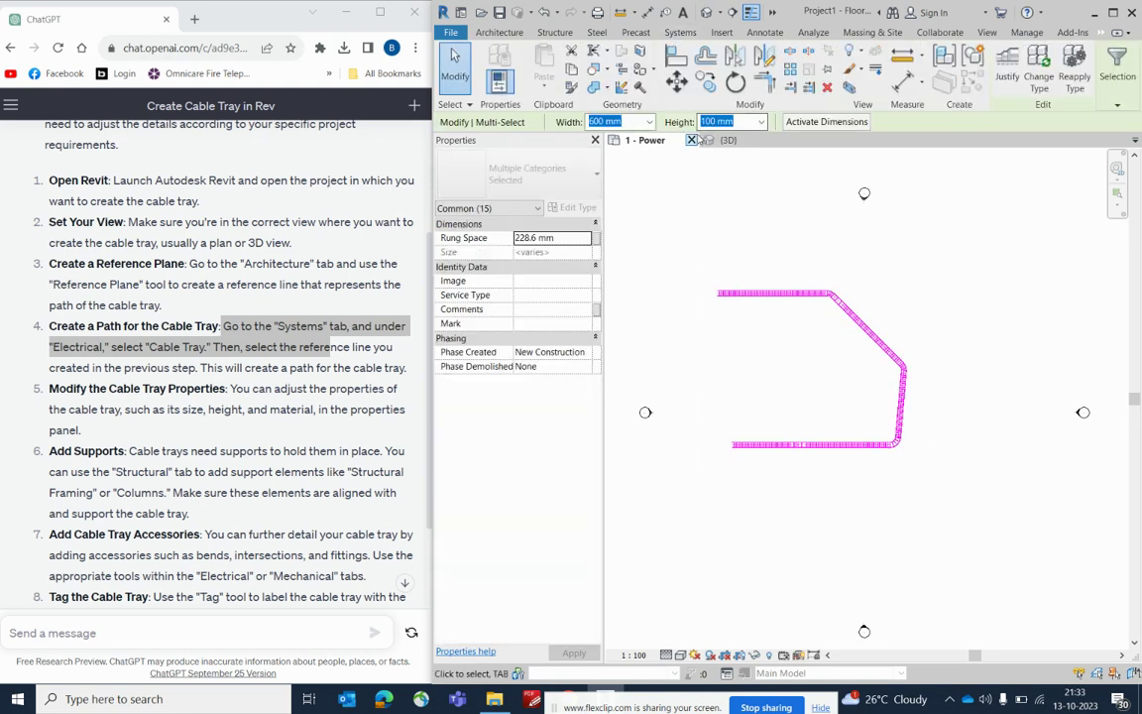
pyautogui.click(849, 87)
pyautogui.click(858, 464)
pyautogui.scroll(3, 858, 464)
pyautogui.moveTo(858, 464); pyautogui.dragTo(927, 384, button='middle')
pyautogui.click(664, 656)
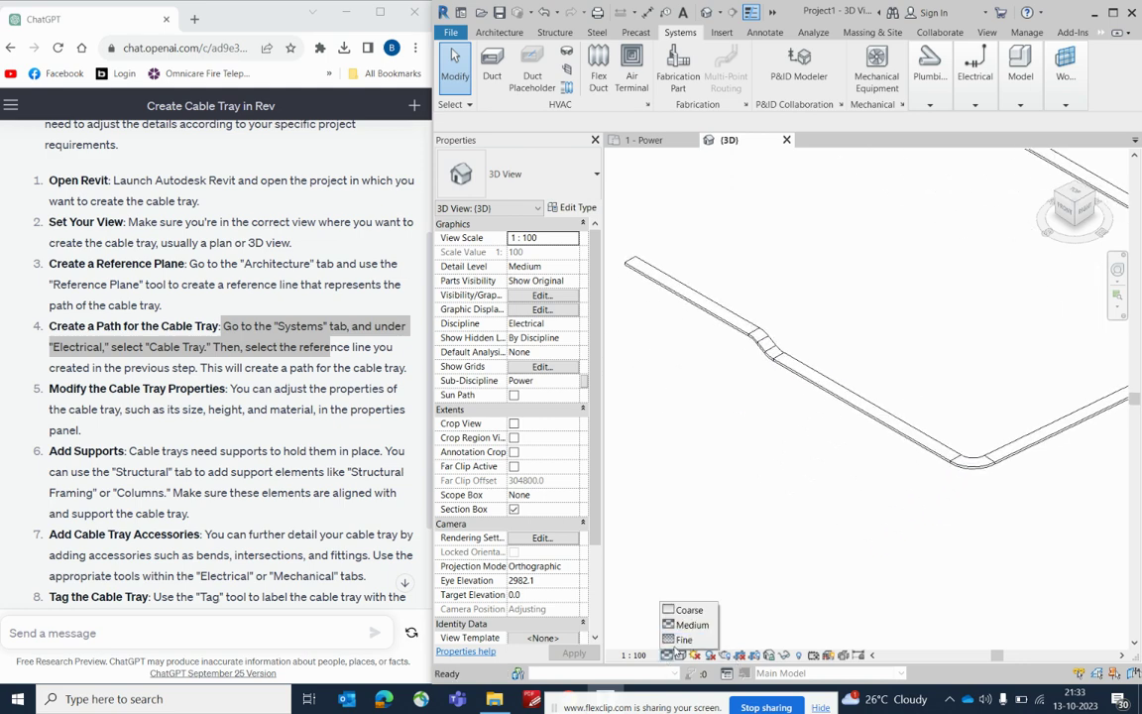
pyautogui.click(681, 633)
pyautogui.press('z')
pyautogui.press('f')
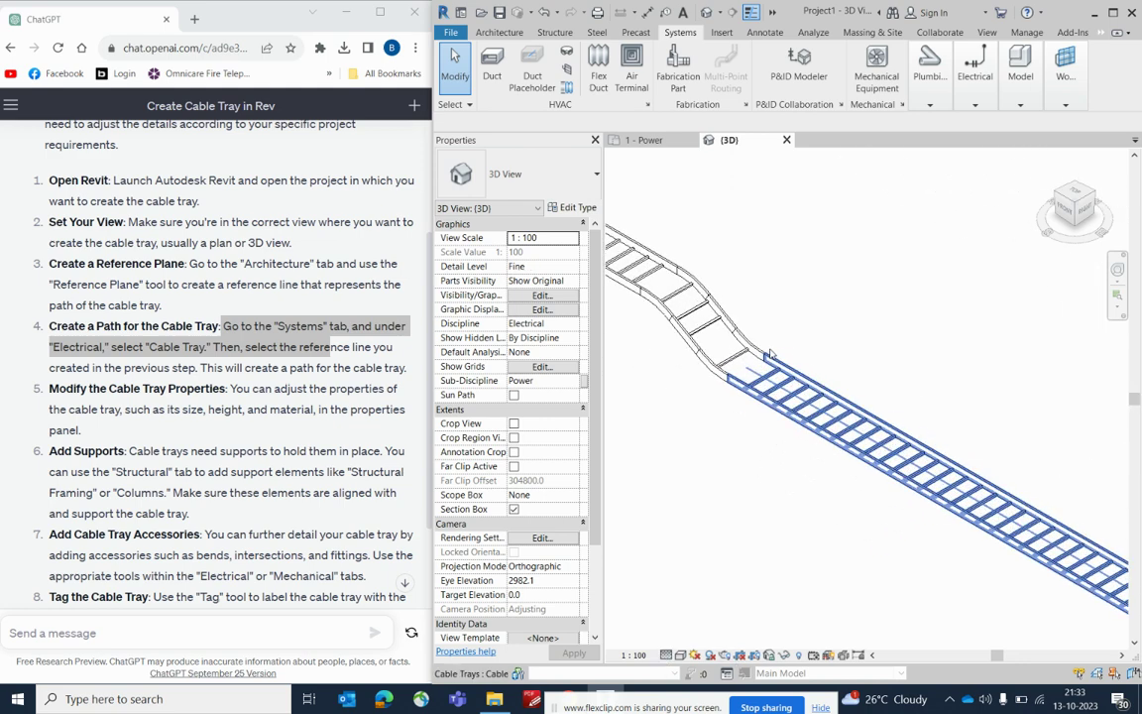
pyautogui.moveTo(866, 374); pyautogui.dragTo(880, 404, button='middle')
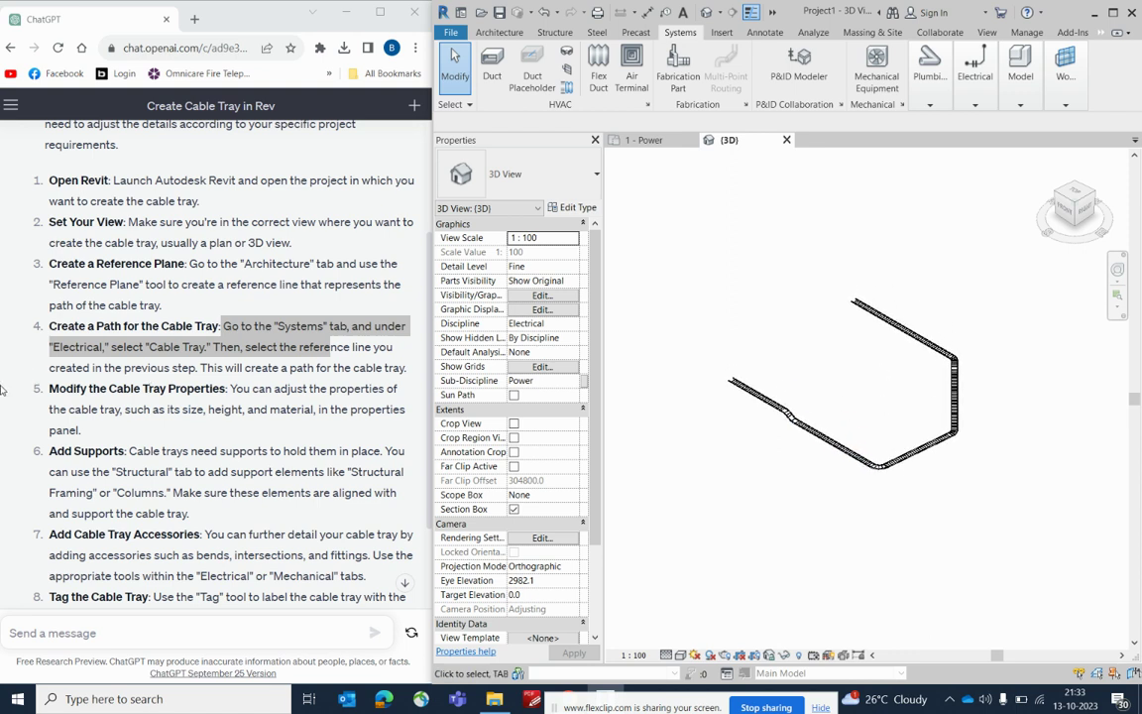
# Step: Mark the guide's tray properties step and start a new cable tray in the 1 - Power plan
pyautogui.moveTo(81, 389); pyautogui.dragTo(406, 416)
pyautogui.click(726, 230)
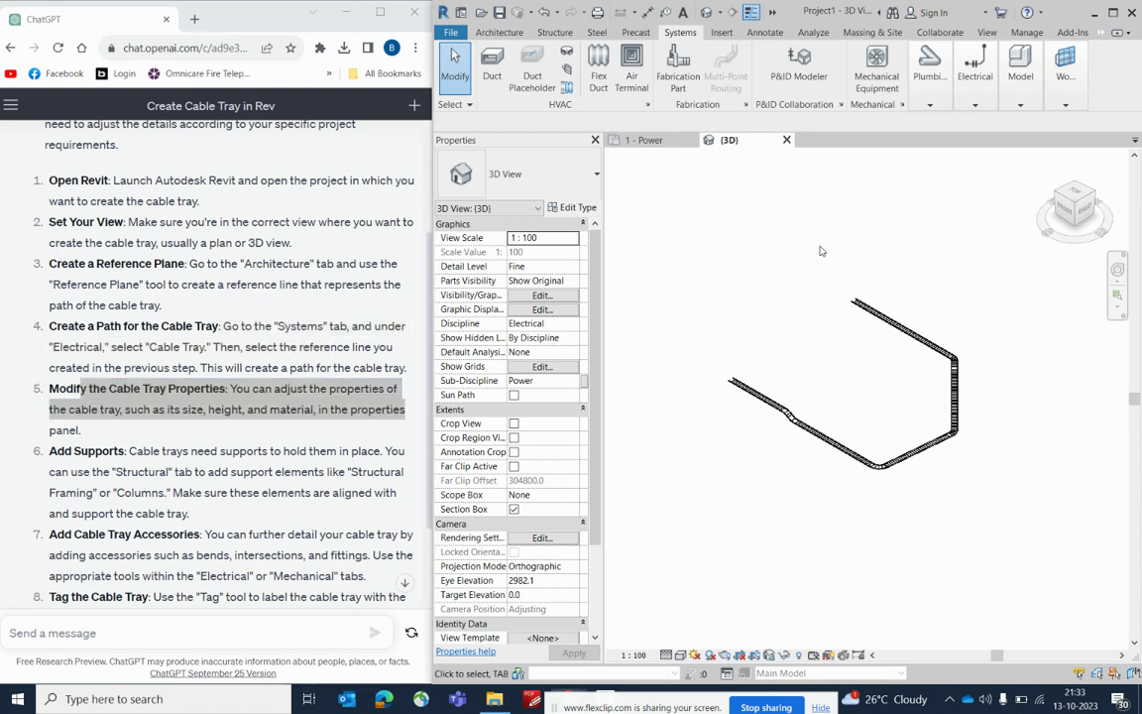
pyautogui.click(976, 105)
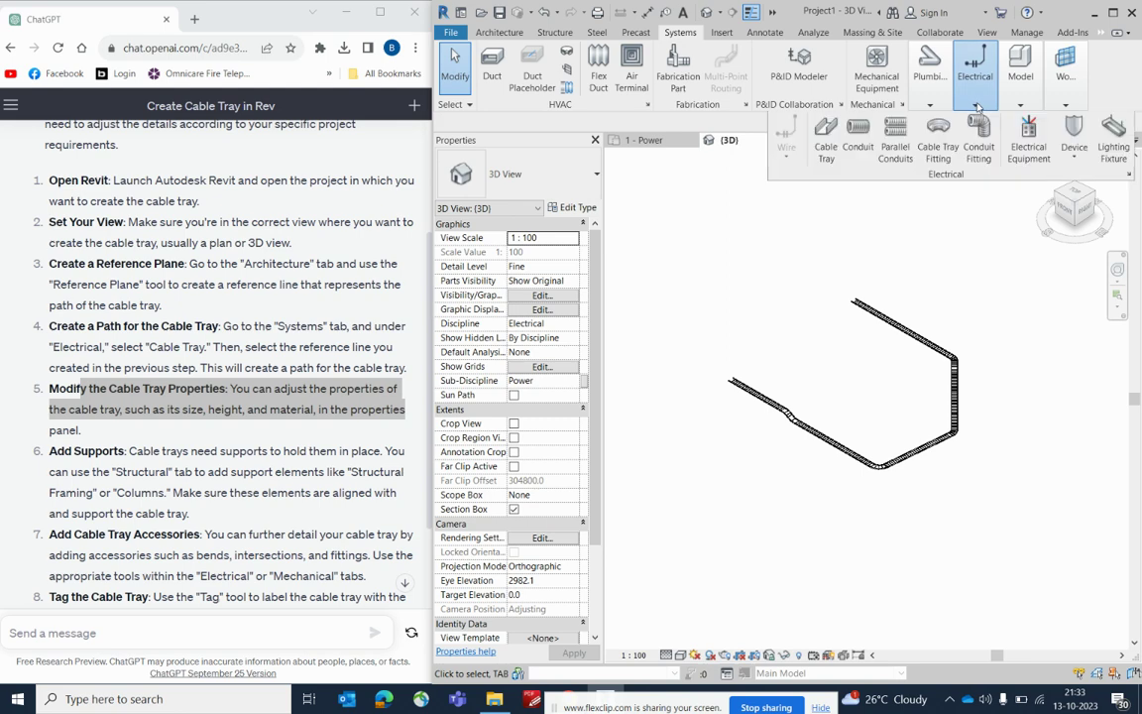
pyautogui.click(825, 146)
pyautogui.click(643, 140)
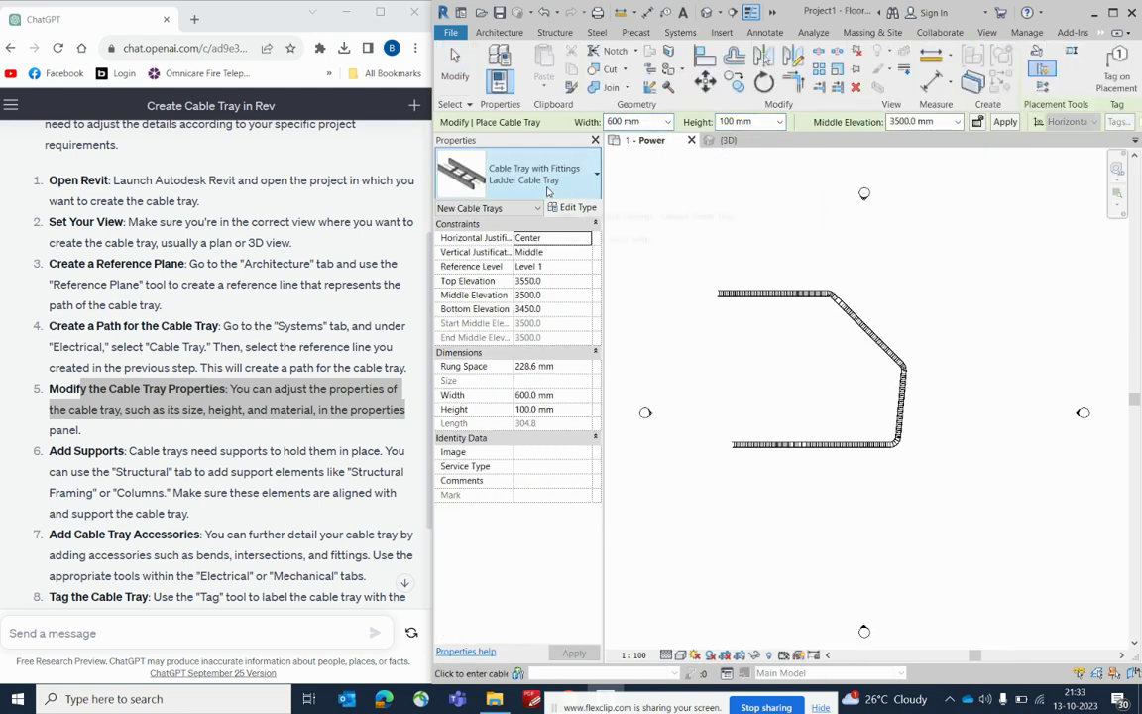
# Step: Duplicate Channel Cable Tray as a new type named LV-1 CT-01 and make it current
pyautogui.click(547, 192)
pyautogui.click(516, 252)
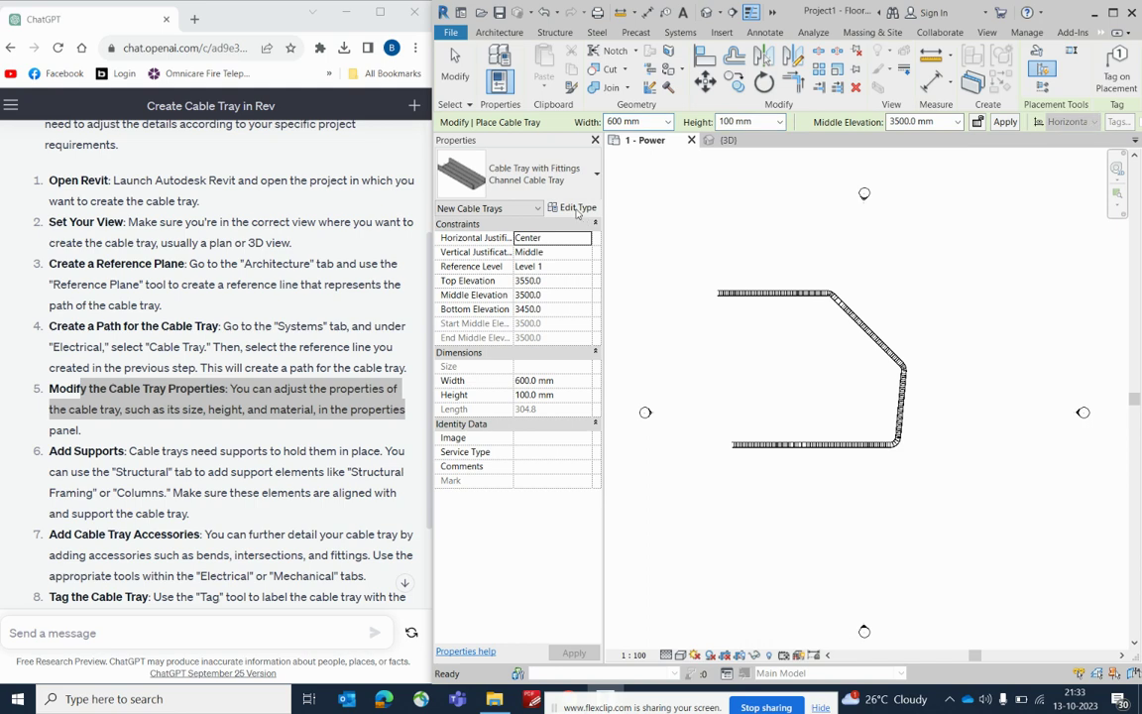
pyautogui.click(576, 208)
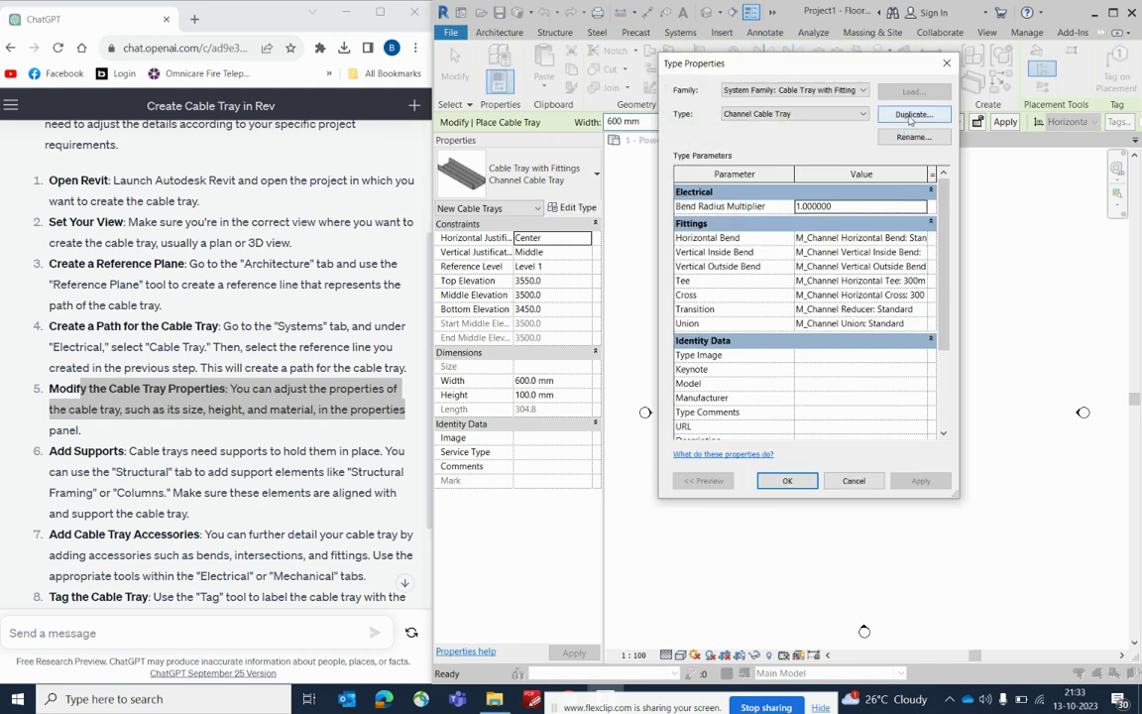
pyautogui.click(911, 116)
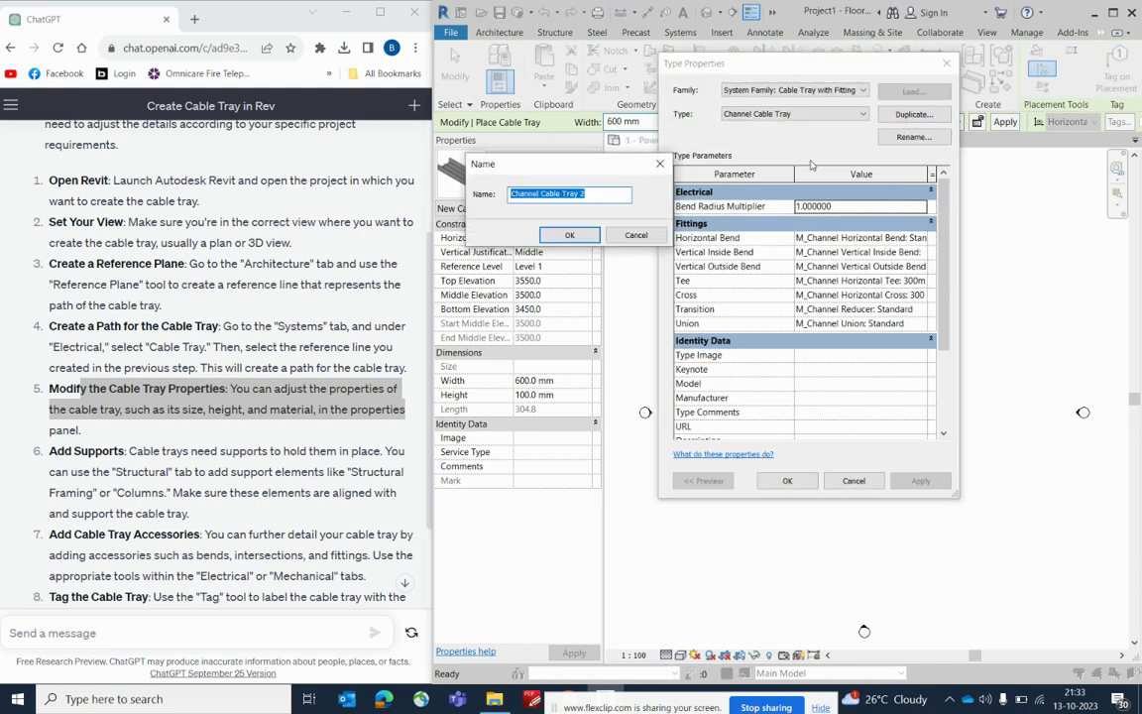
pyautogui.write('LV-1 CT-01')
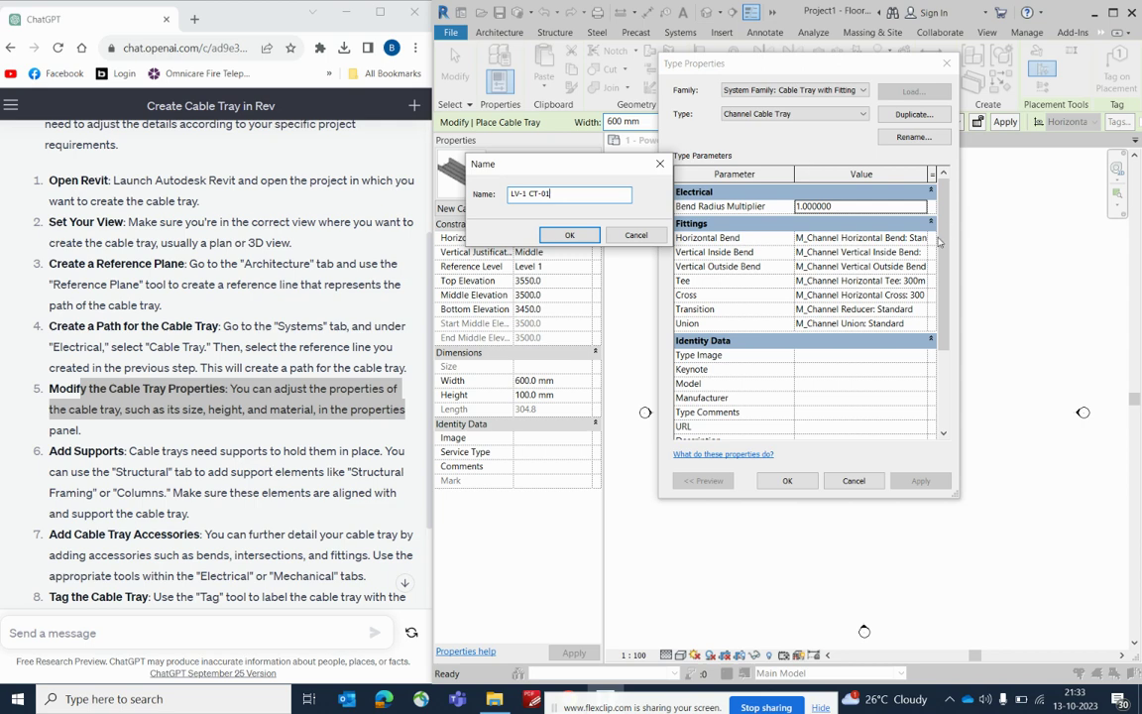
pyautogui.click(569, 242)
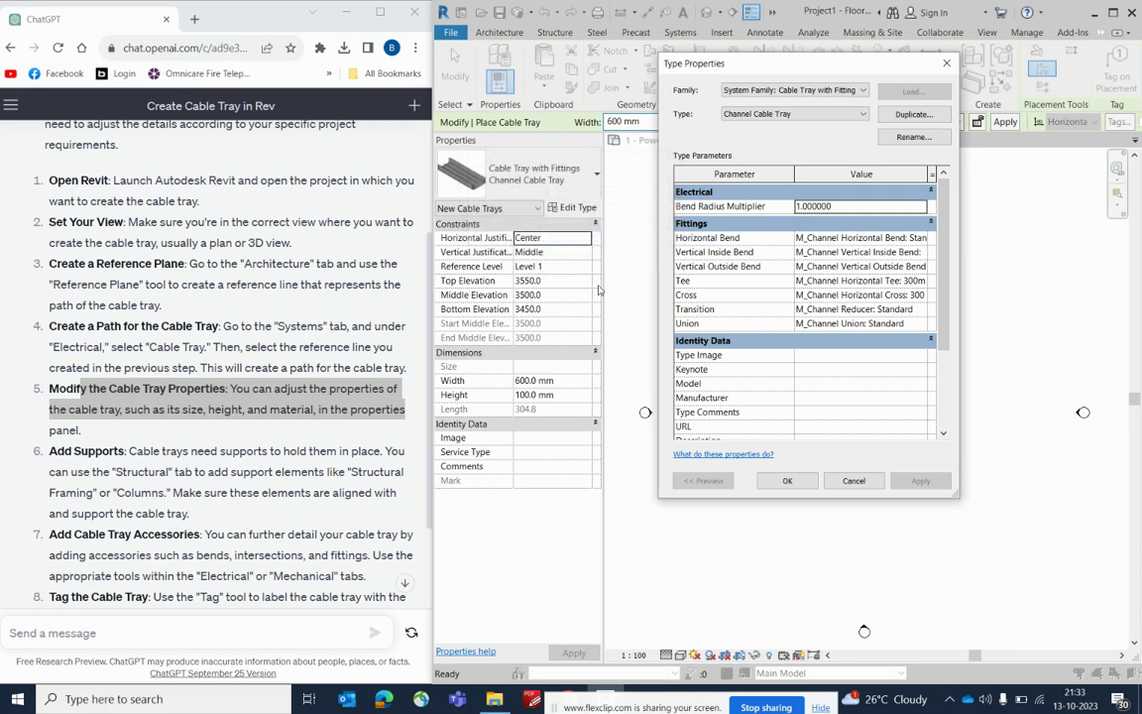
pyautogui.click(788, 480)
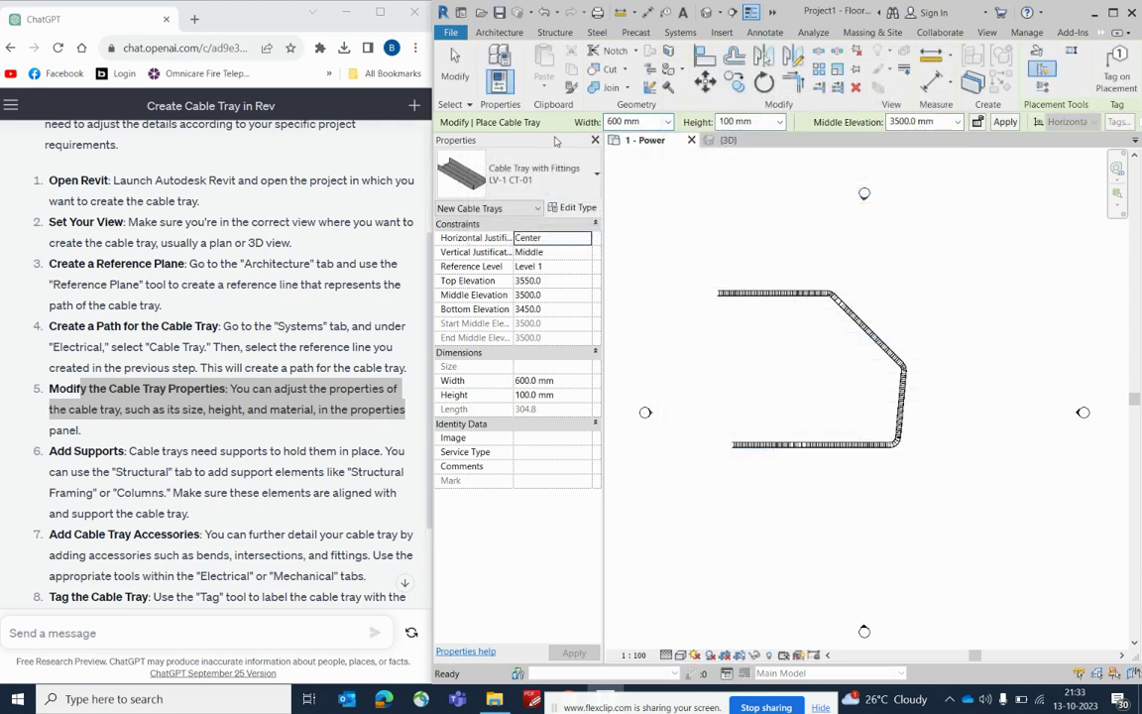
# Step: Set the channel tray width to 900 mm and draw its first horizontal leg inside the ladder run
pyautogui.click(669, 123)
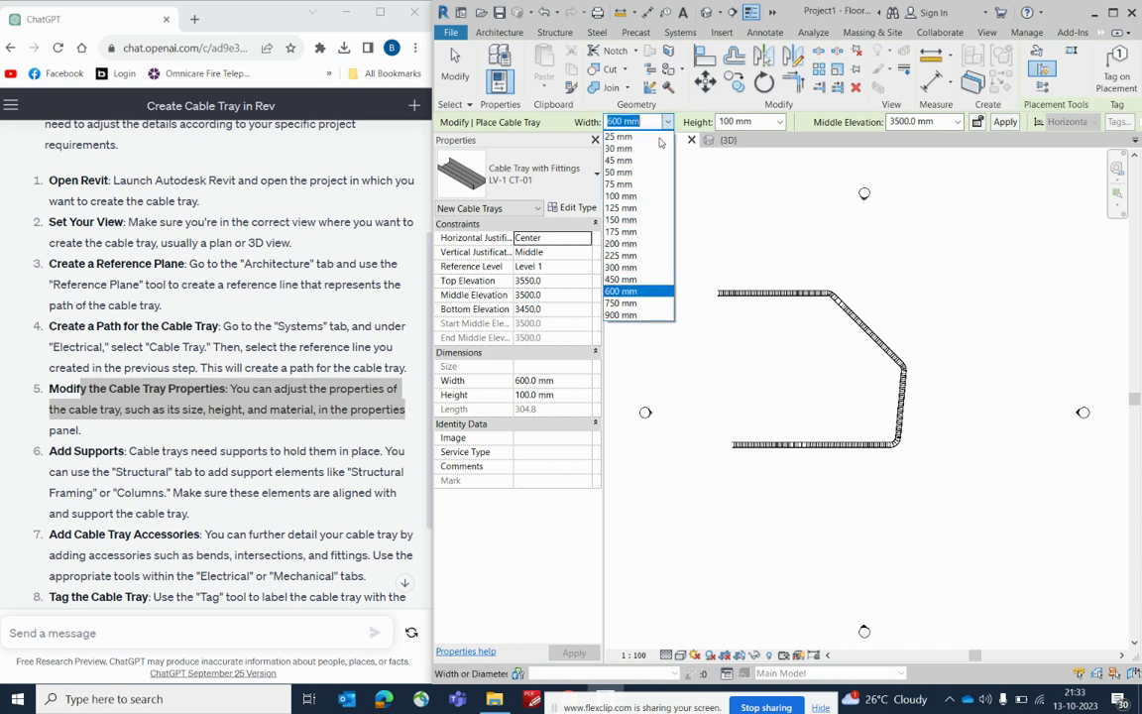
pyautogui.click(629, 315)
pyautogui.write('900')
pyautogui.press('Return')
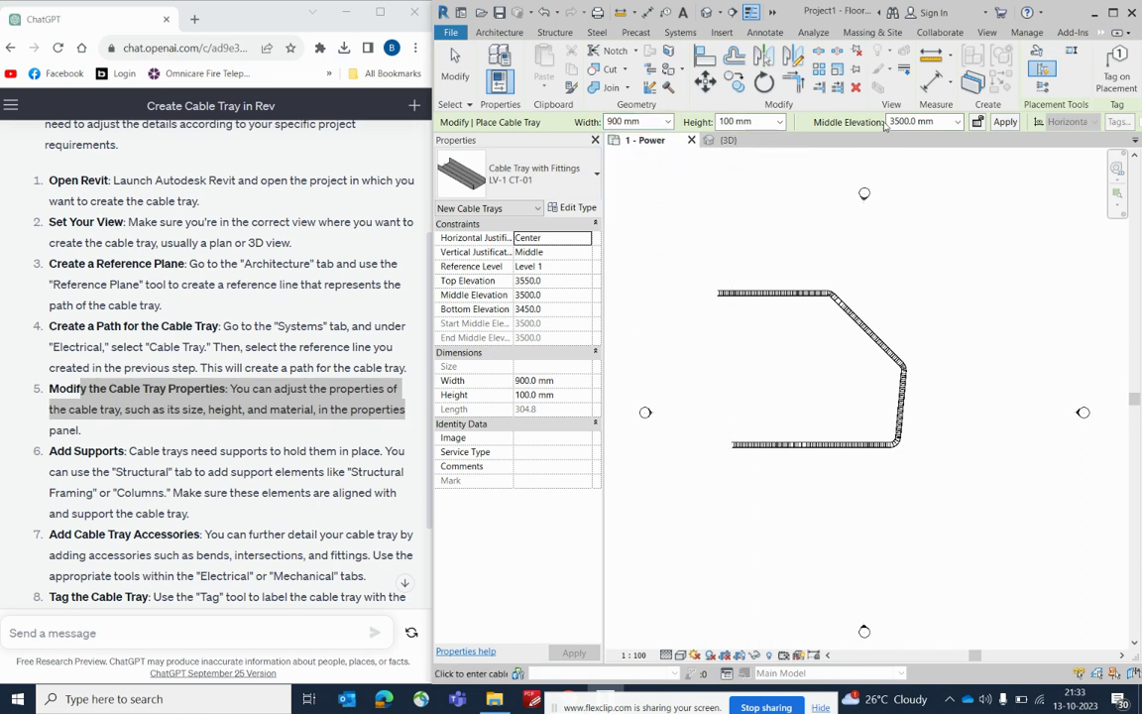
pyautogui.click(718, 310)
pyautogui.scroll(2, 789, 303)
pyautogui.scroll(1, 817, 313)
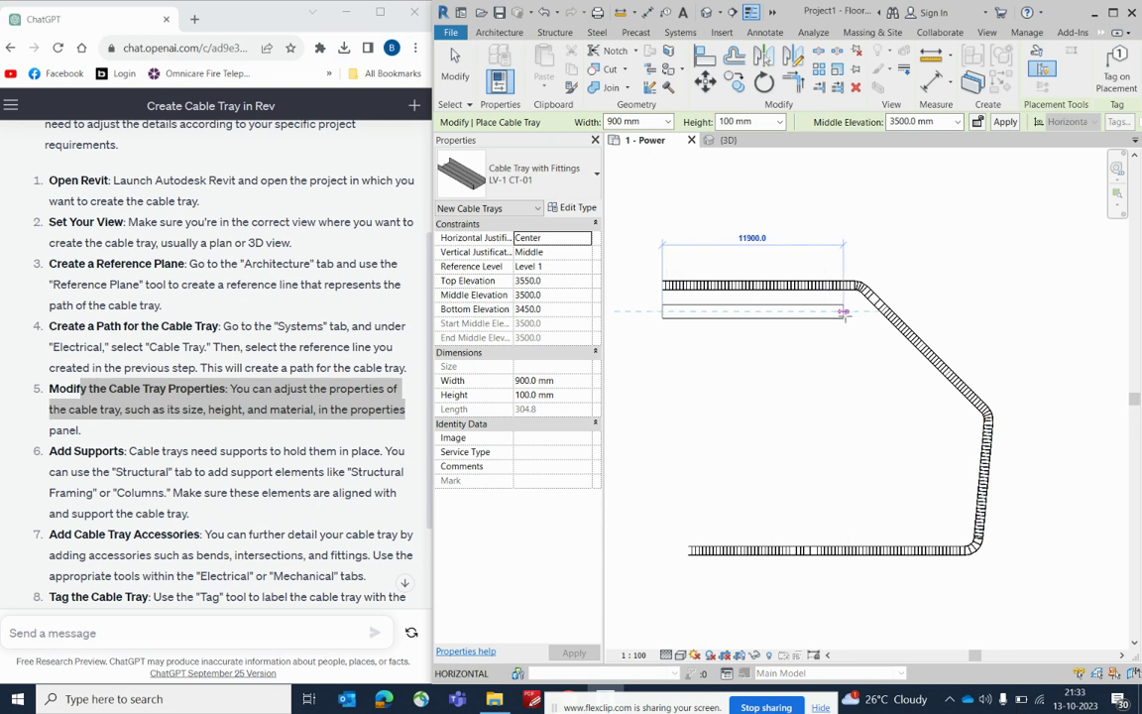
pyautogui.click(846, 310)
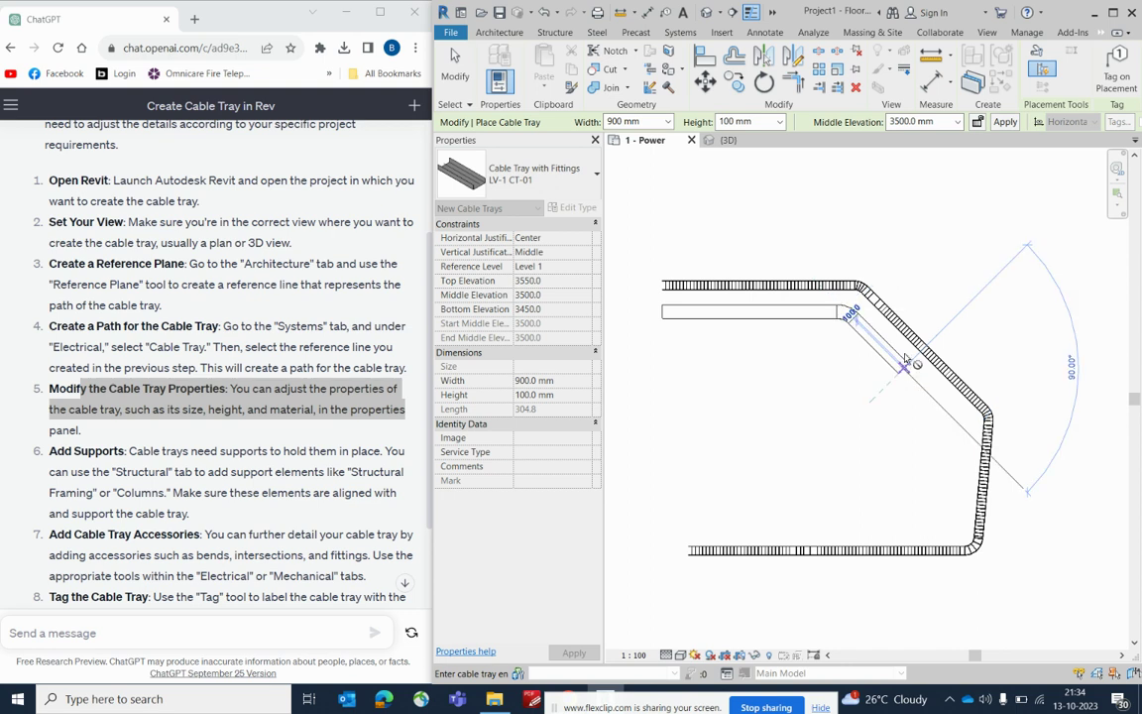
# Step: Lower to 2750 mm middle elevation and draw the vertical and bottom channel legs, then finish
pyautogui.click(922, 121)
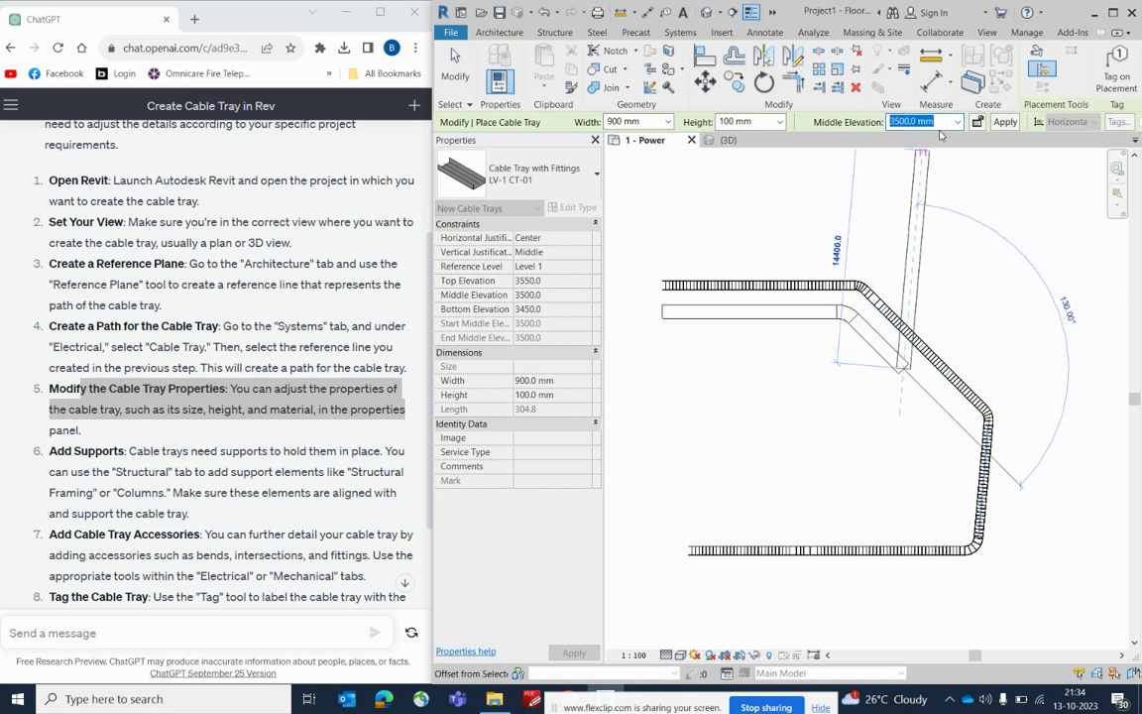
pyautogui.write('2750')
pyautogui.press('Return')
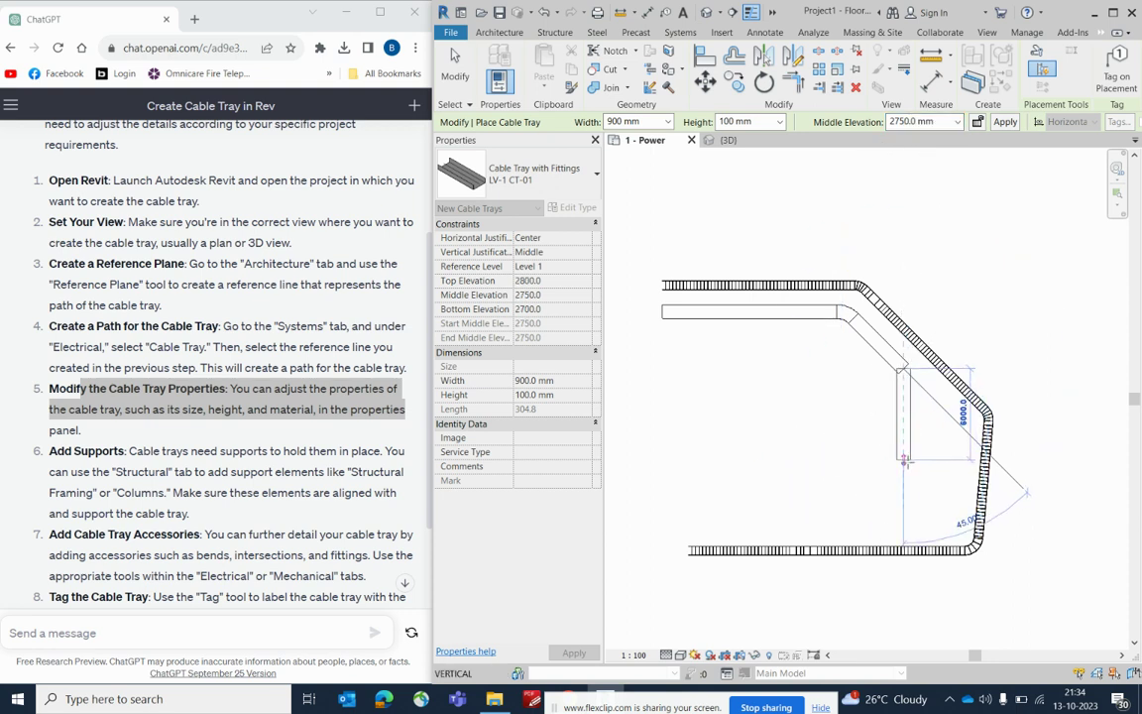
pyautogui.click(902, 485)
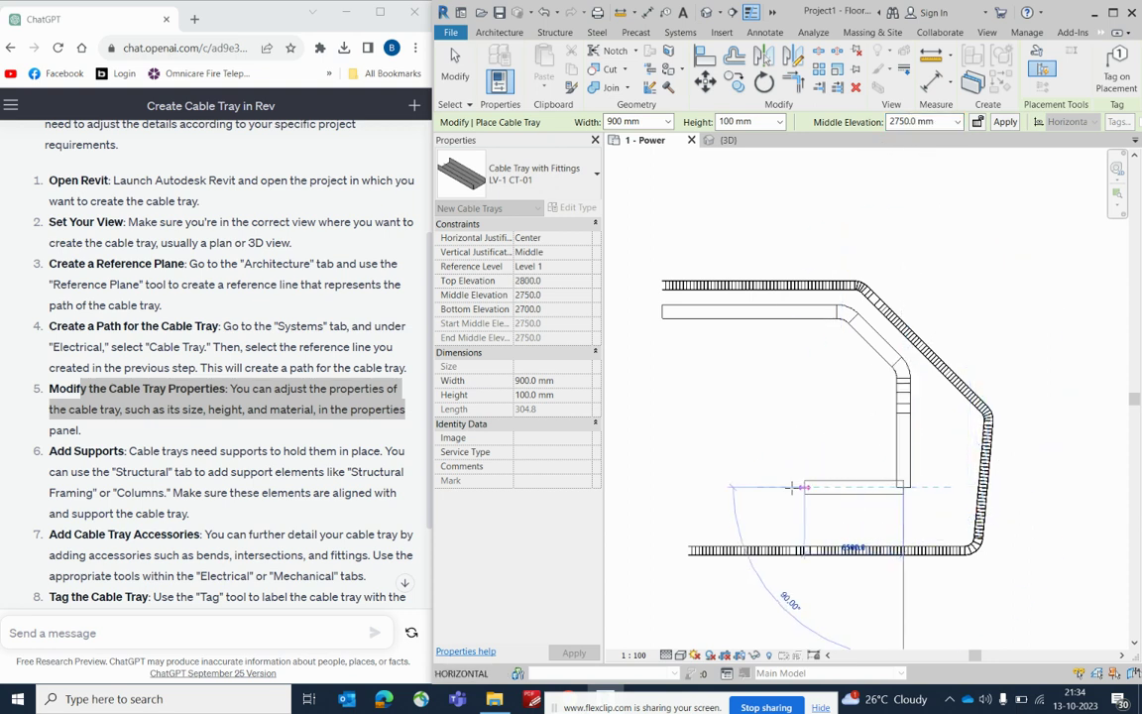
pyautogui.click(720, 486)
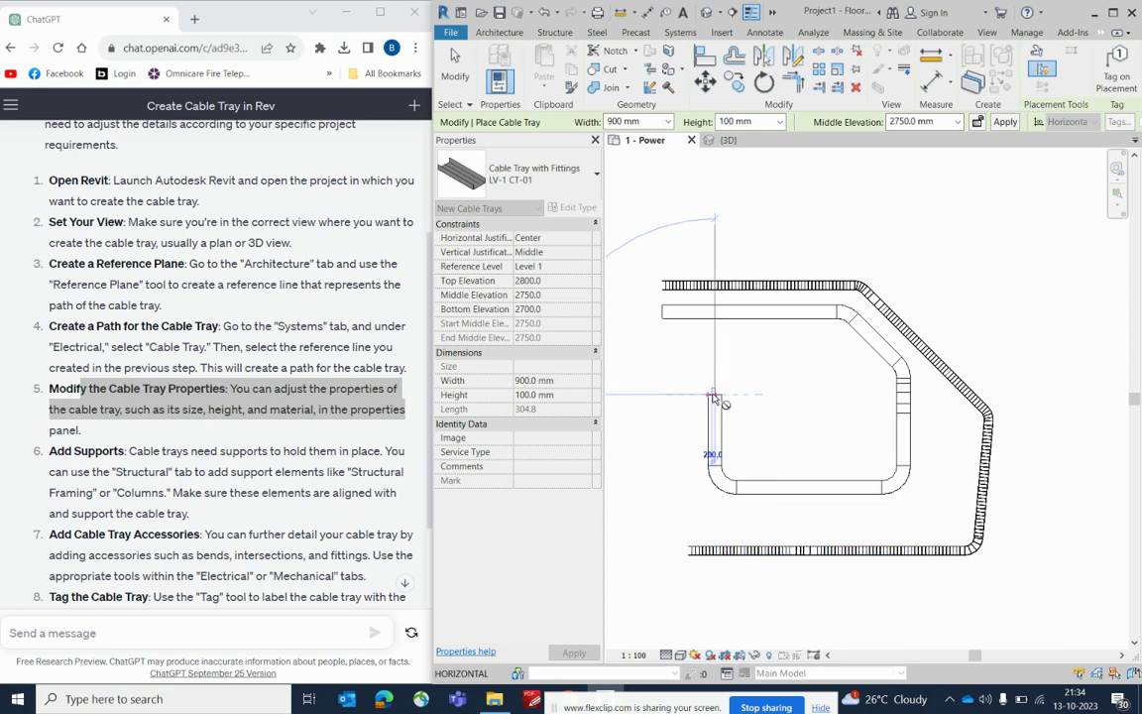
pyautogui.press('Escape')
pyautogui.press('Escape')
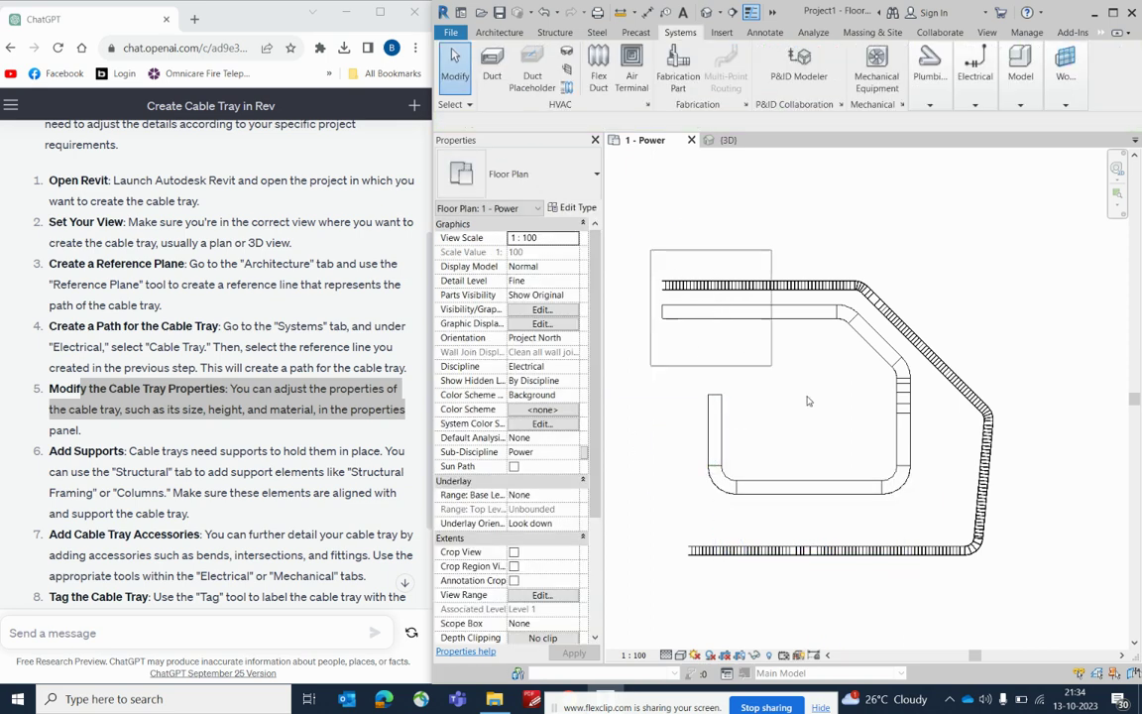
# Step: Open a section-boxed 3D view of all cable trays in Shaded visual style
pyautogui.moveTo(1002, 604)
pyautogui.mouseDown()
pyautogui.moveTo(905, 229)
pyautogui.moveTo(634, 248)
pyautogui.mouseUp()
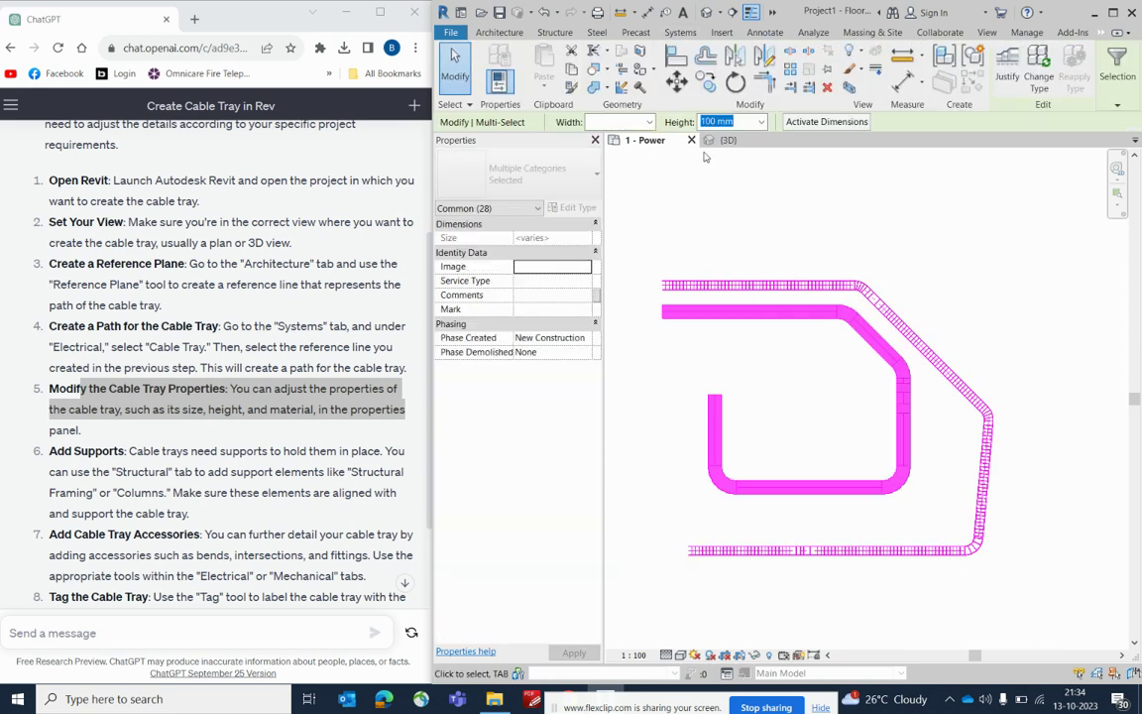
pyautogui.click(850, 87)
pyautogui.press('Escape')
pyautogui.scroll(5, 927, 465)
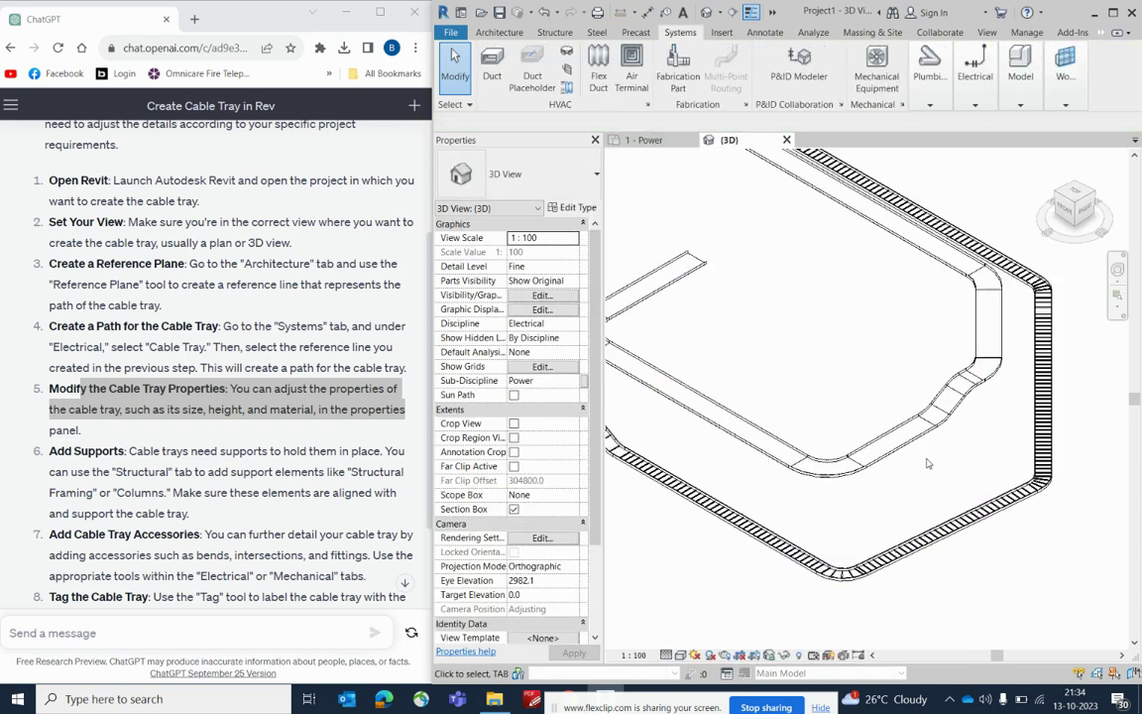
pyautogui.click(680, 656)
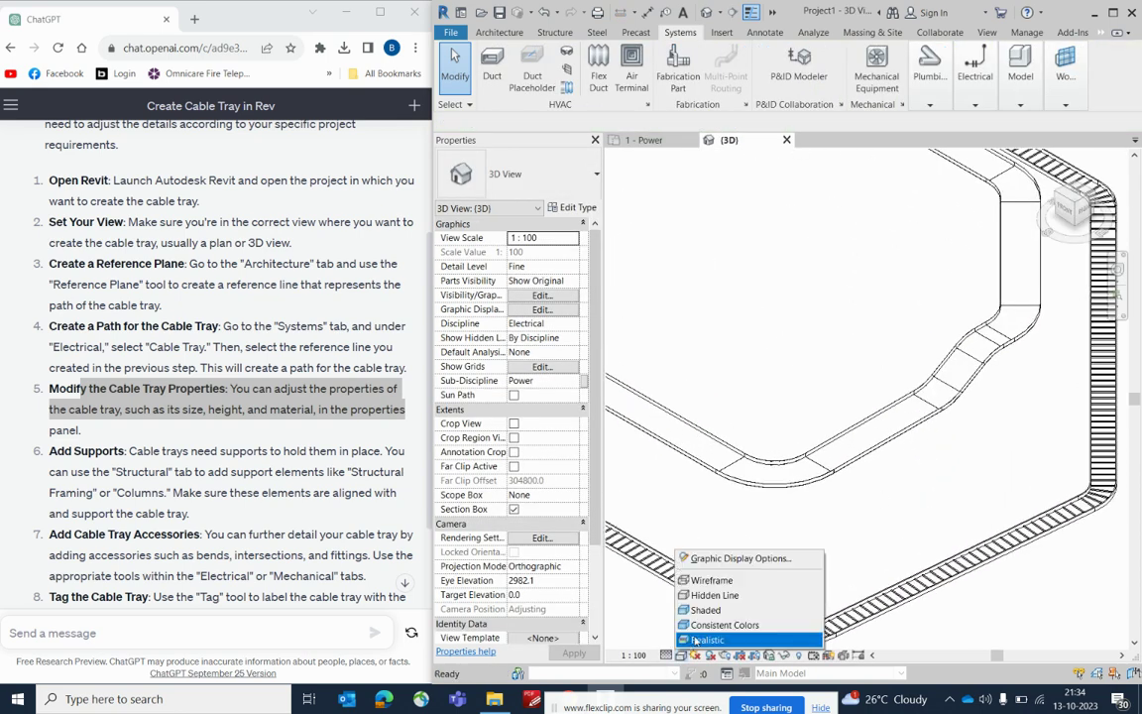
pyautogui.click(734, 619)
pyautogui.scroll(-2, 922, 467)
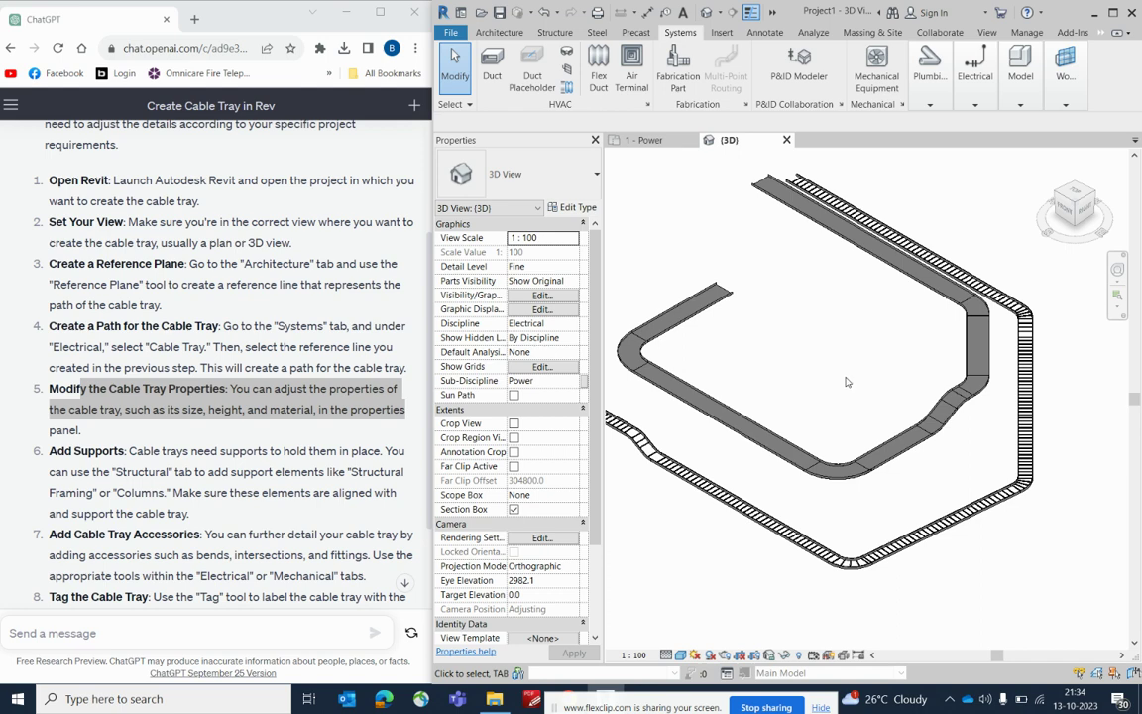
# Step: Review the guide's supports, accessories and tagging steps, inspect channel bends, and return to 1 - Power
pyautogui.moveTo(124, 453); pyautogui.dragTo(399, 508)
pyautogui.scroll(-3, 349, 512)
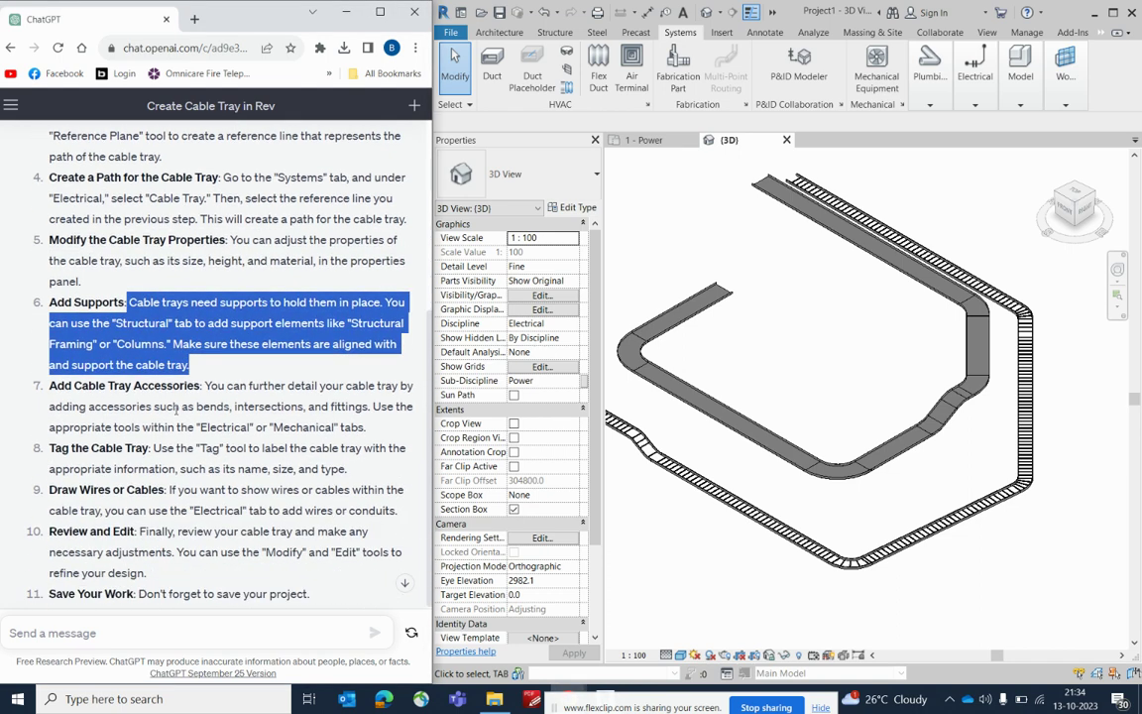
pyautogui.moveTo(93, 387); pyautogui.dragTo(202, 387)
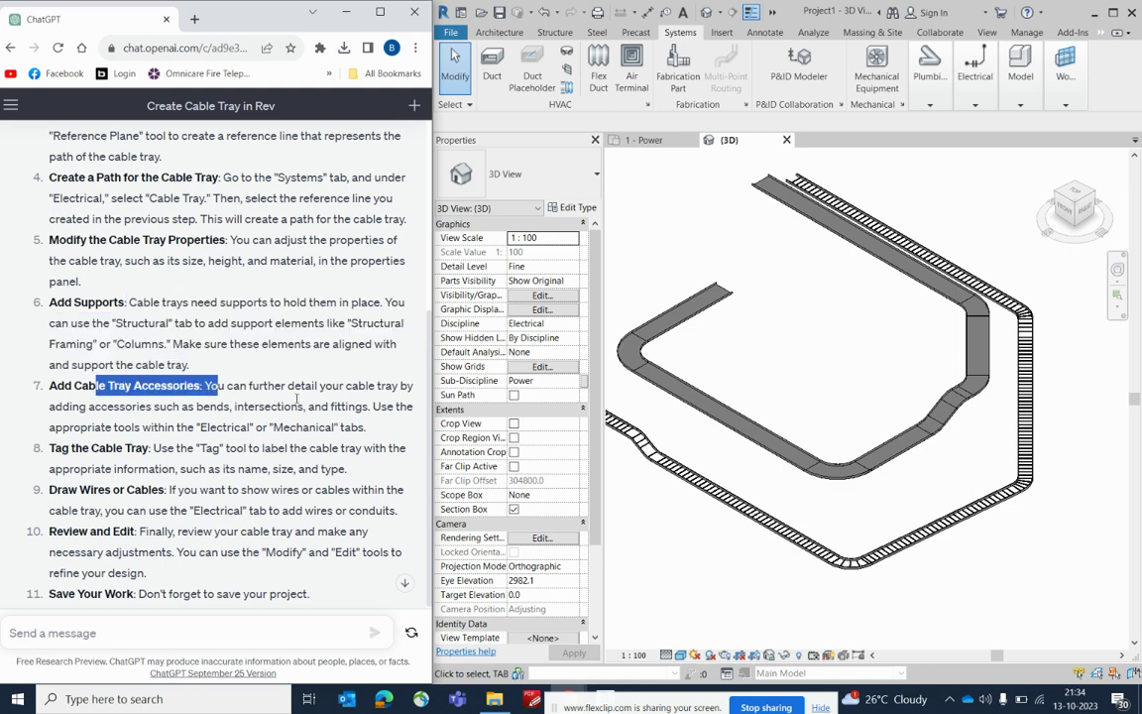
pyautogui.click(858, 480)
pyautogui.click(635, 352)
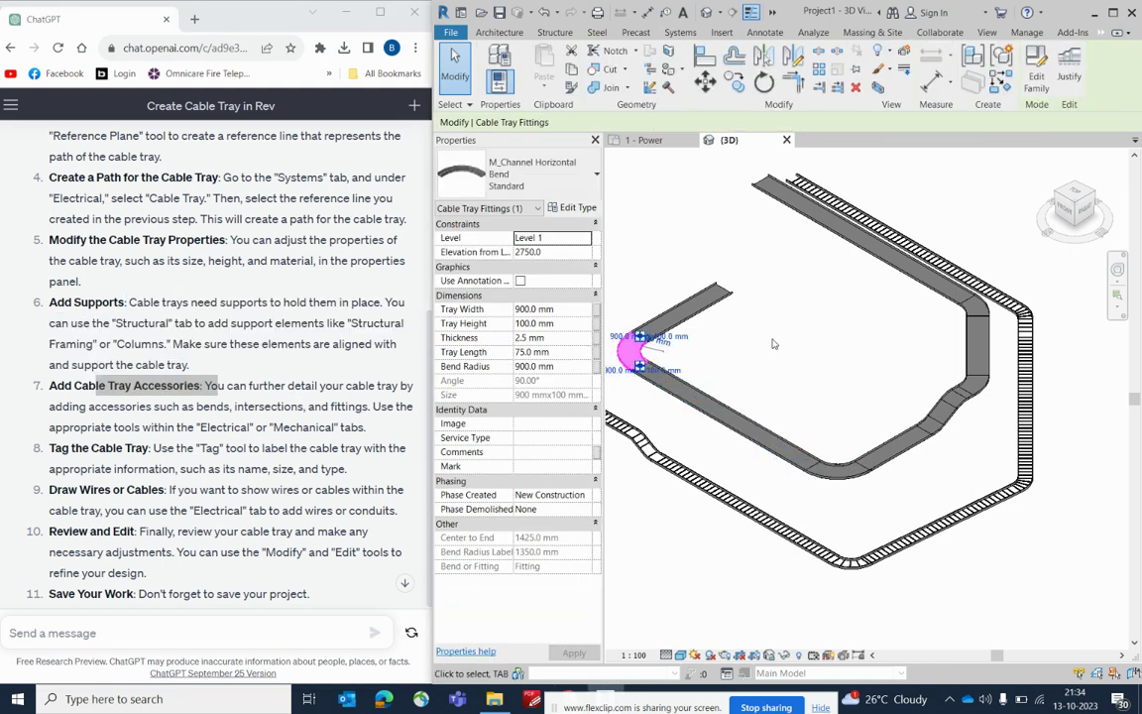
pyautogui.click(774, 344)
pyautogui.moveTo(153, 448); pyautogui.dragTo(349, 448)
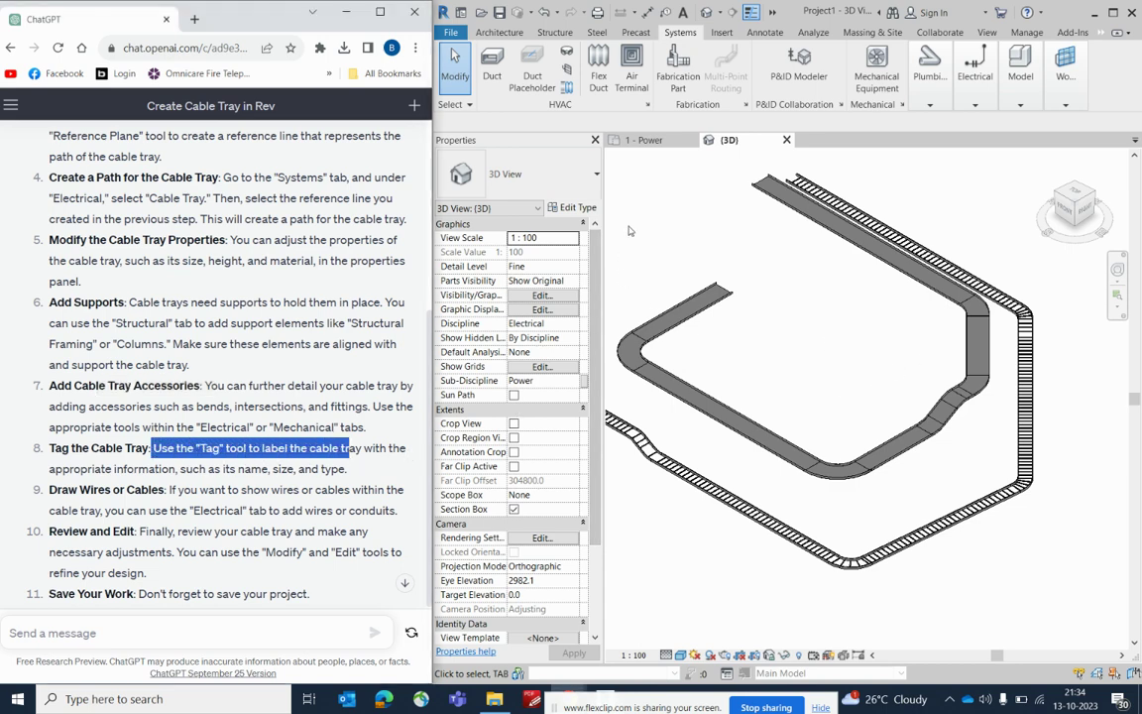
pyautogui.click(644, 140)
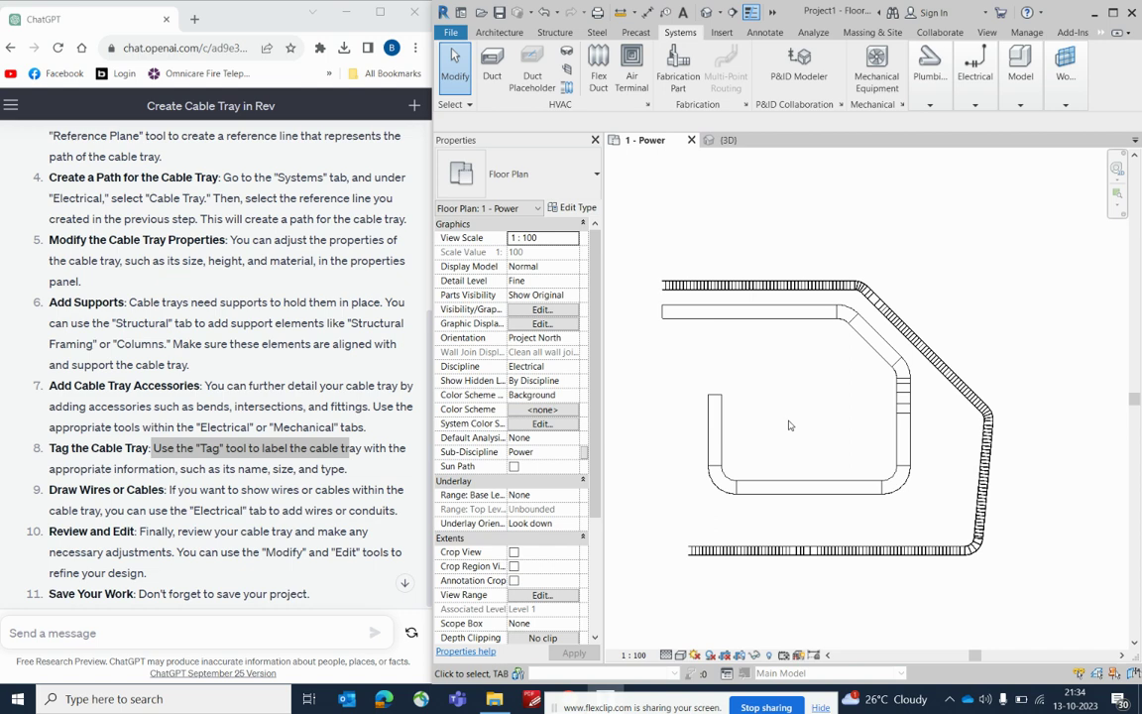
# Step: Tag the top, bottom and left channel tray segments with size tags, moving the bottom tag inside the loop
pyautogui.press('t')
pyautogui.press('g')
pyautogui.click(752, 324)
pyautogui.scroll(2, 759, 357)
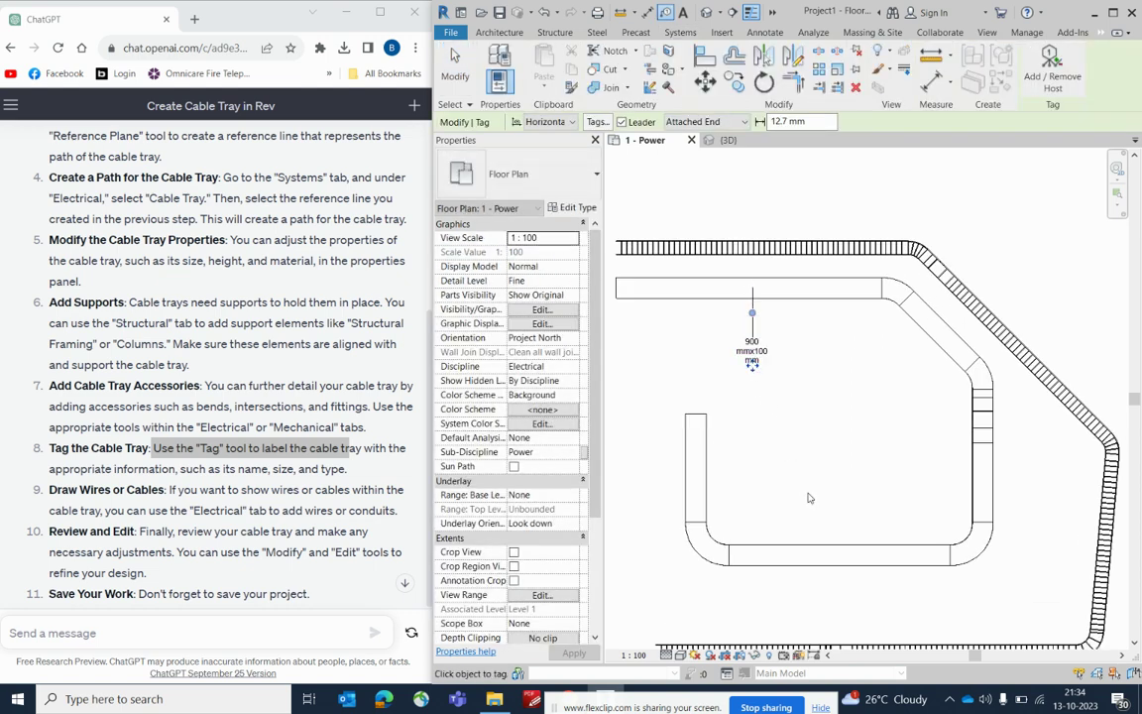
pyautogui.click(804, 547)
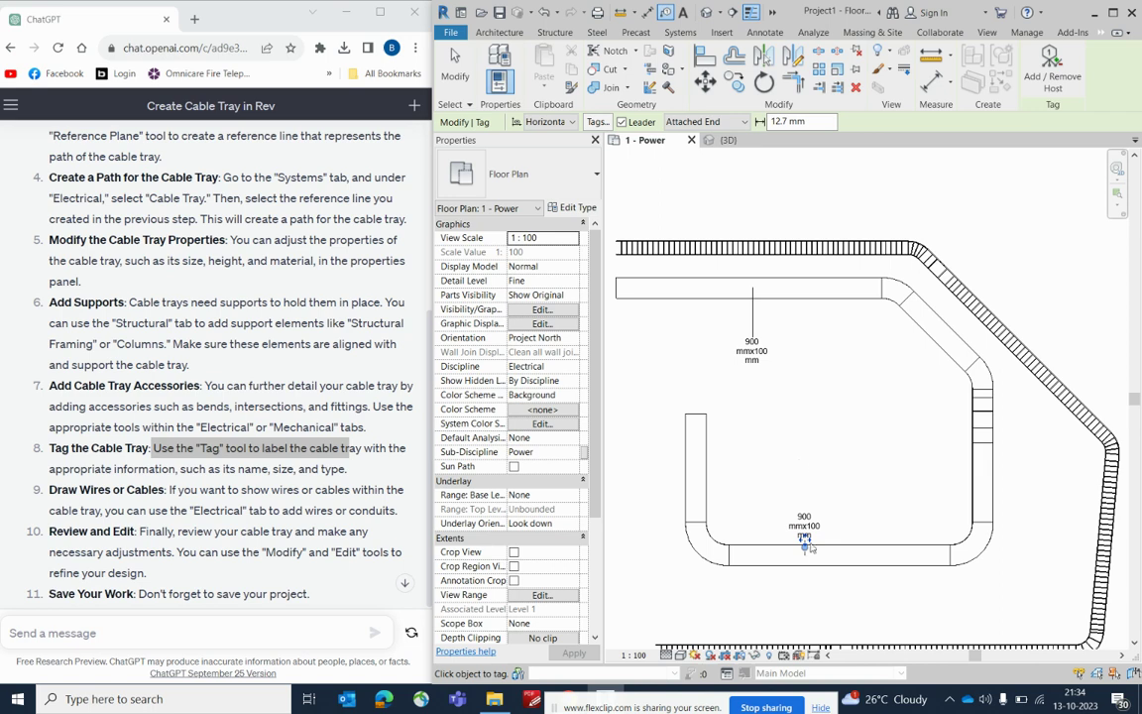
pyautogui.moveTo(804, 536); pyautogui.dragTo(800, 468)
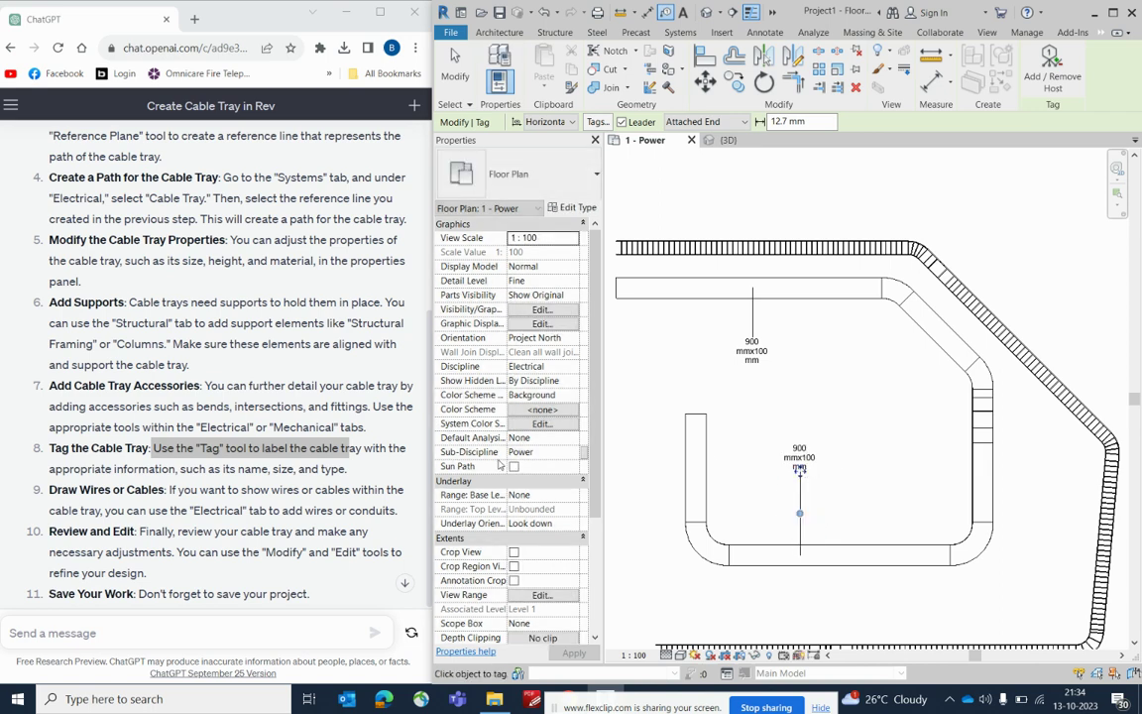
pyautogui.click(695, 461)
# Step: Review the 900 mmx100 mm and 600 mmx100 tags, stop tagging, and select all cable trays
pyautogui.scroll(-1, 246, 463)
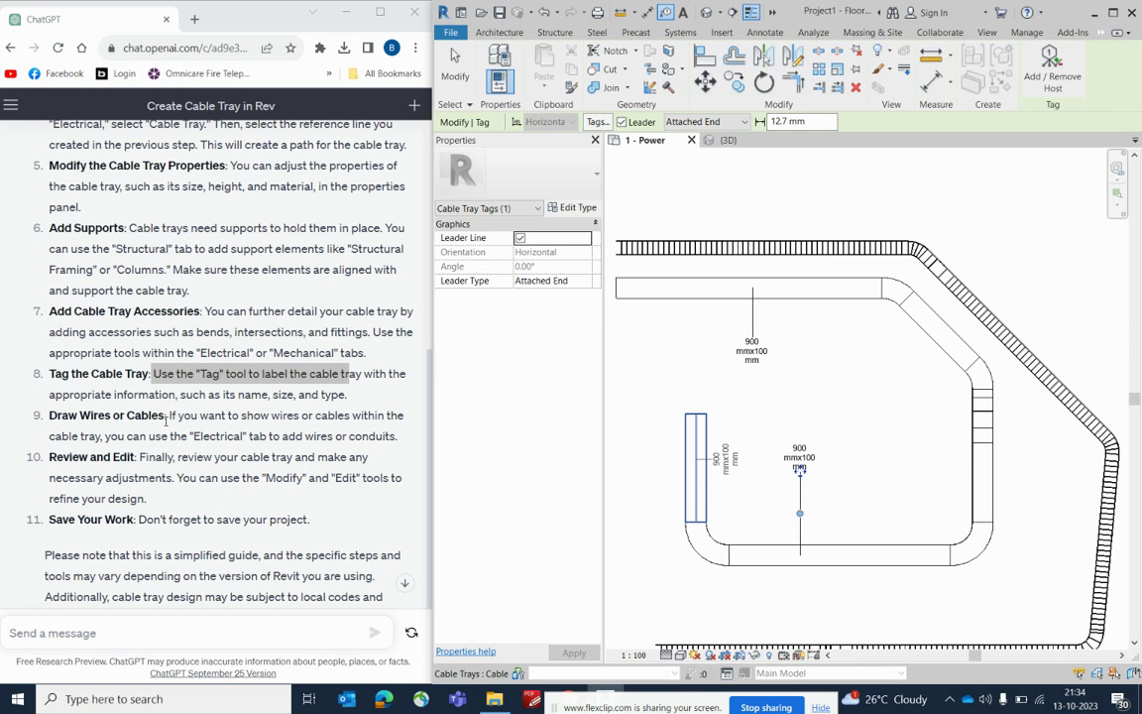
pyautogui.scroll(3, 162, 412)
pyautogui.scroll(-3, 163, 416)
pyautogui.scroll(-1, 163, 418)
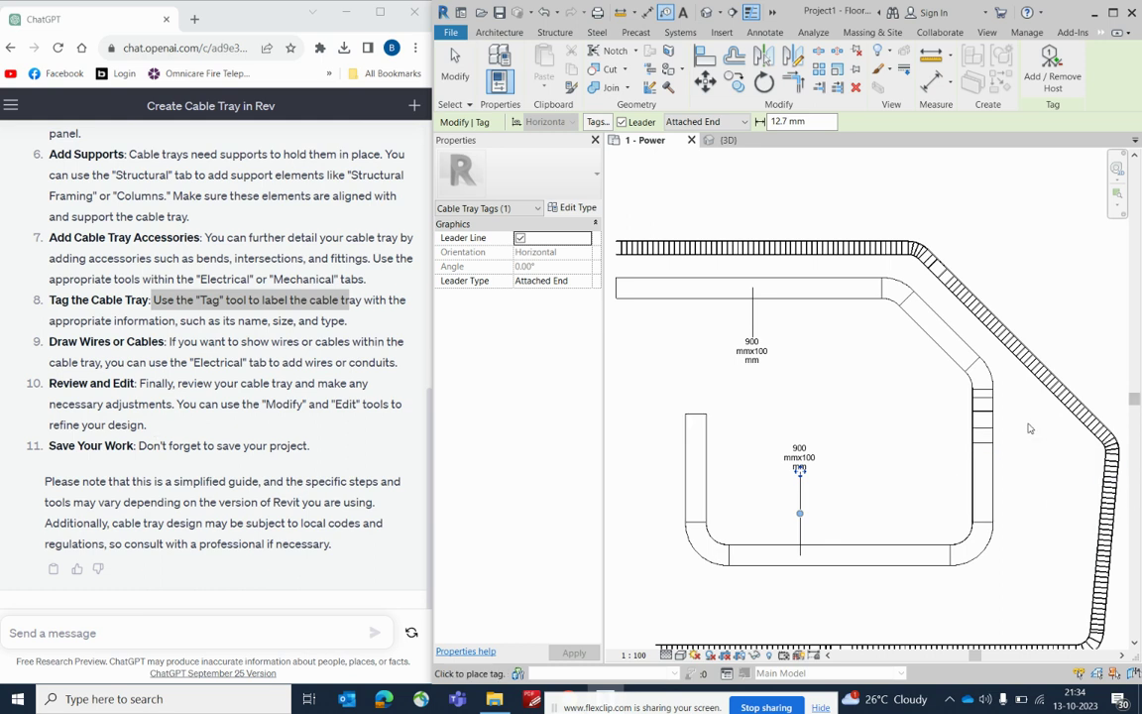
pyautogui.scroll(-1, 1004, 342)
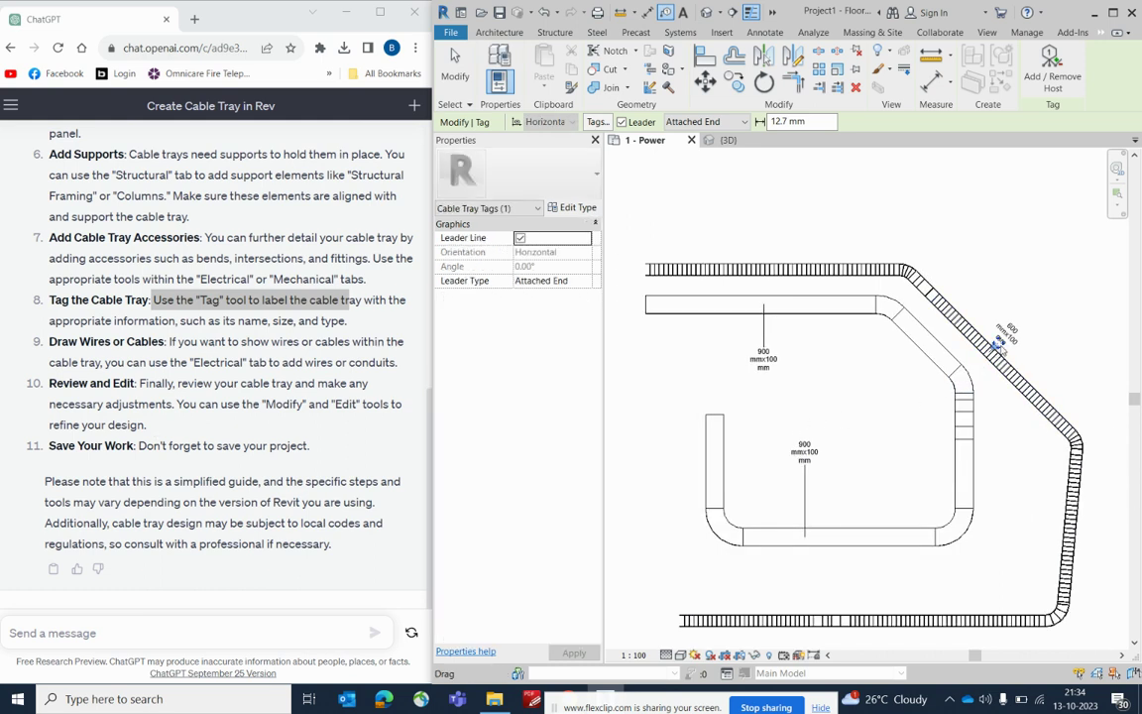
pyautogui.scroll(1, 1005, 342)
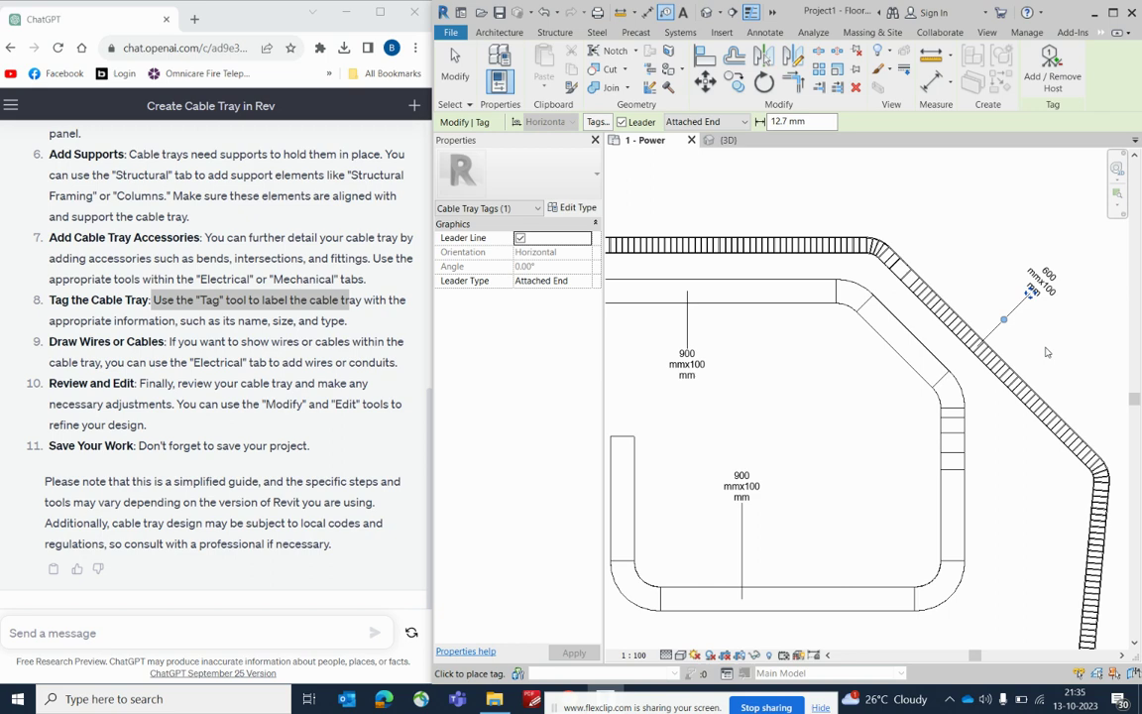
pyautogui.scroll(-2, 1010, 391)
pyautogui.scroll(-2, 729, 265)
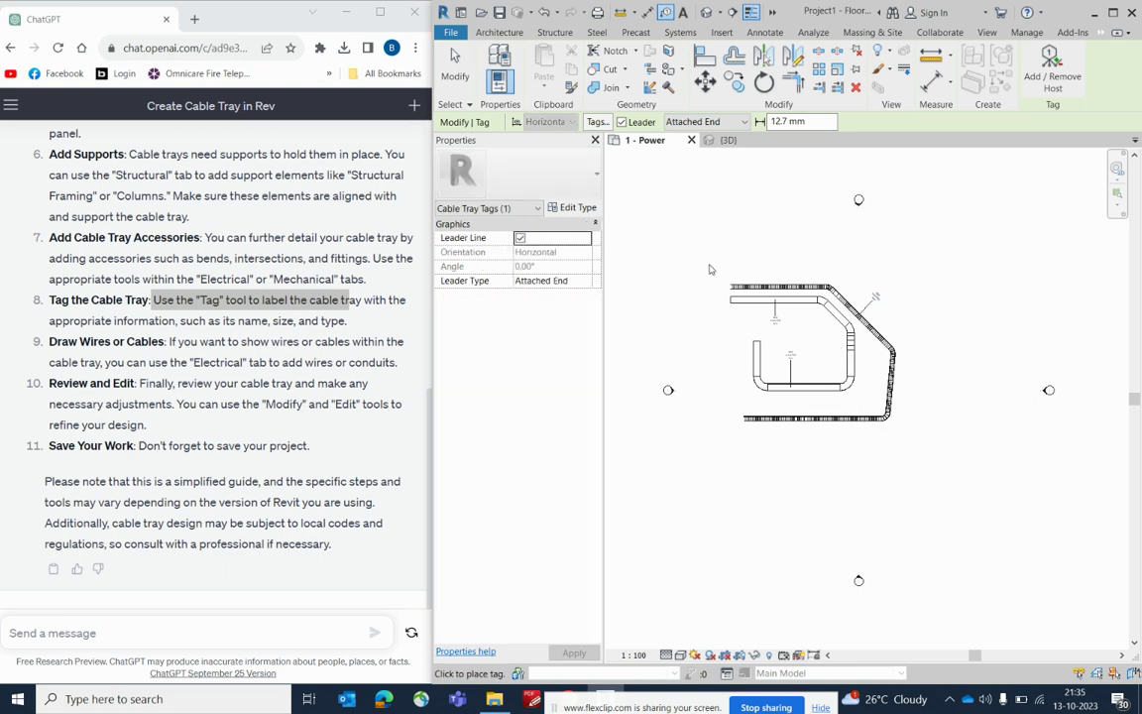
pyautogui.scroll(2, 714, 253)
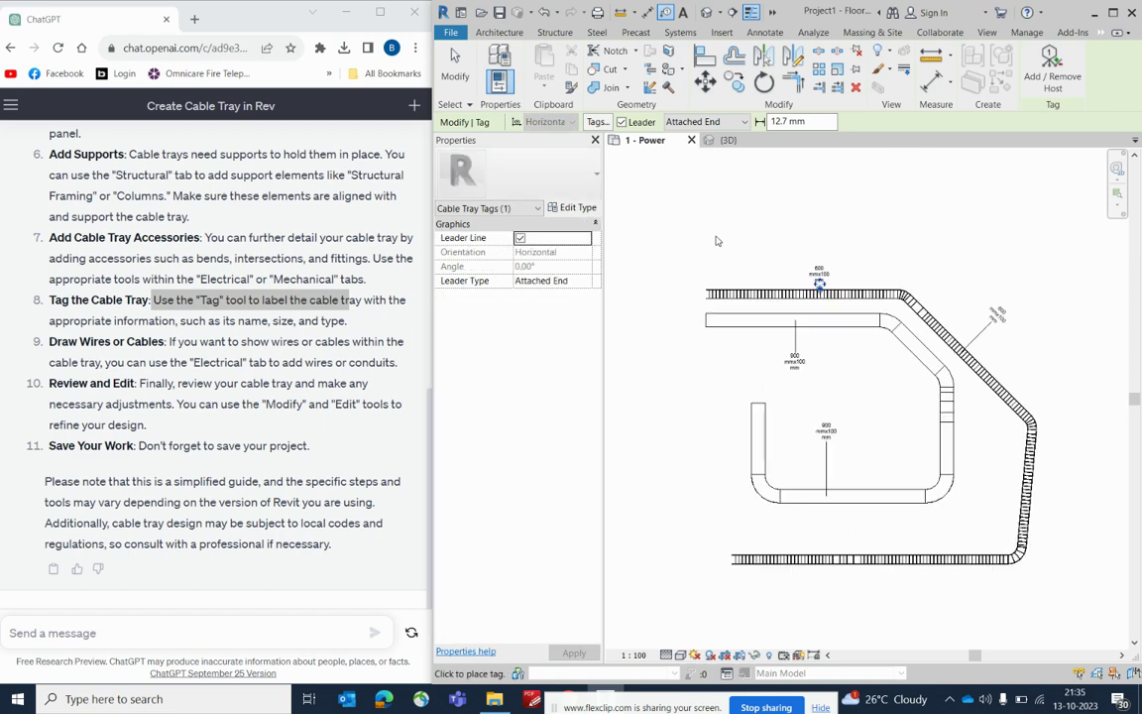
pyautogui.press('Escape')
pyautogui.scroll(-2, 723, 264)
pyautogui.moveTo(694, 260); pyautogui.dragTo(975, 493)
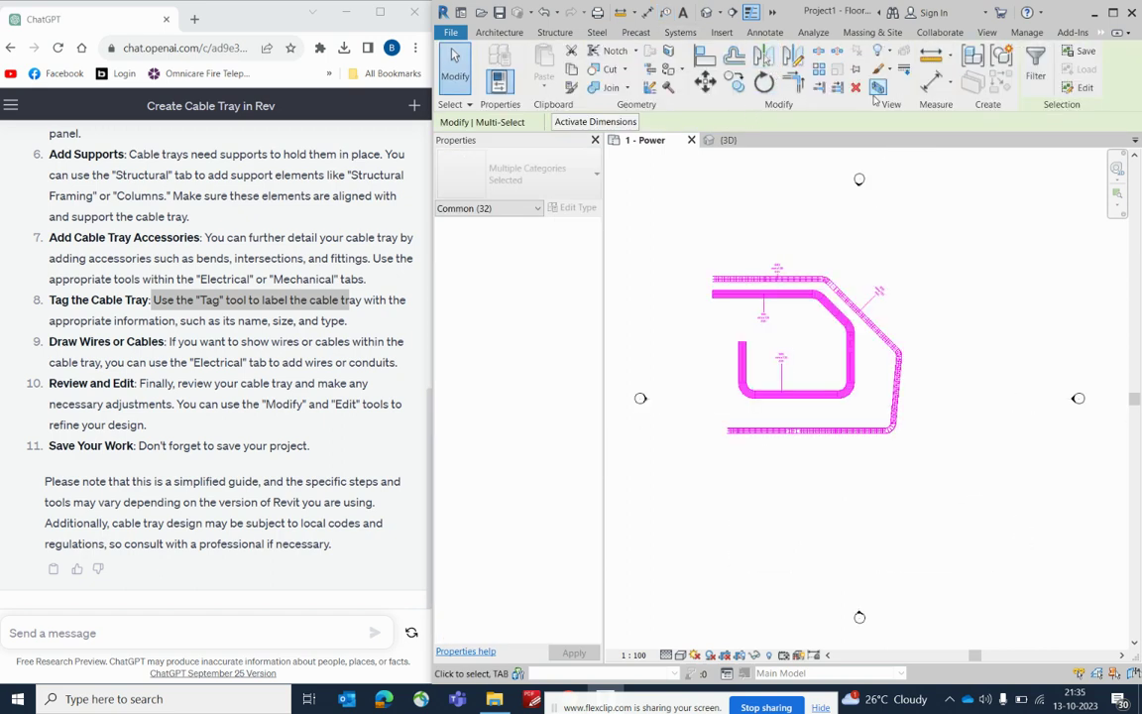
# Step: Switch to the {3D} view, clear the tray selection, and orbit to see the trays from another side
pyautogui.click(729, 140)
pyautogui.click(799, 372)
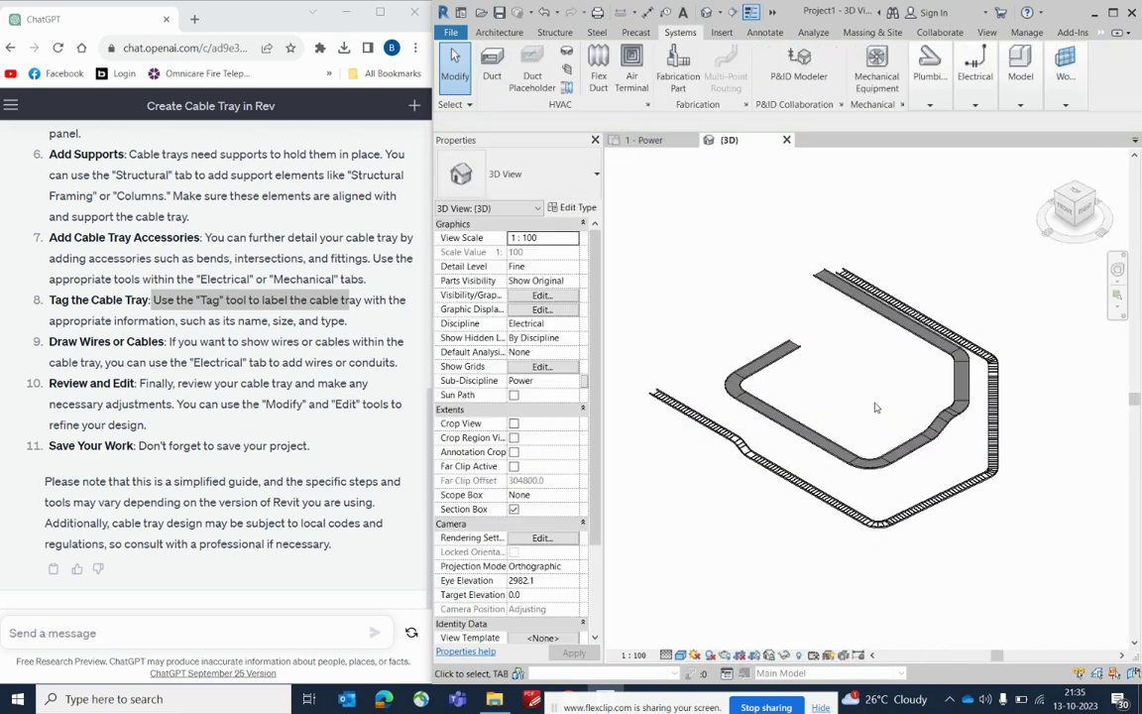
pyautogui.keyDown('shift'); pyautogui.moveTo(779, 369); pyautogui.dragTo(931, 424, button='middle'); pyautogui.keyUp('shift')
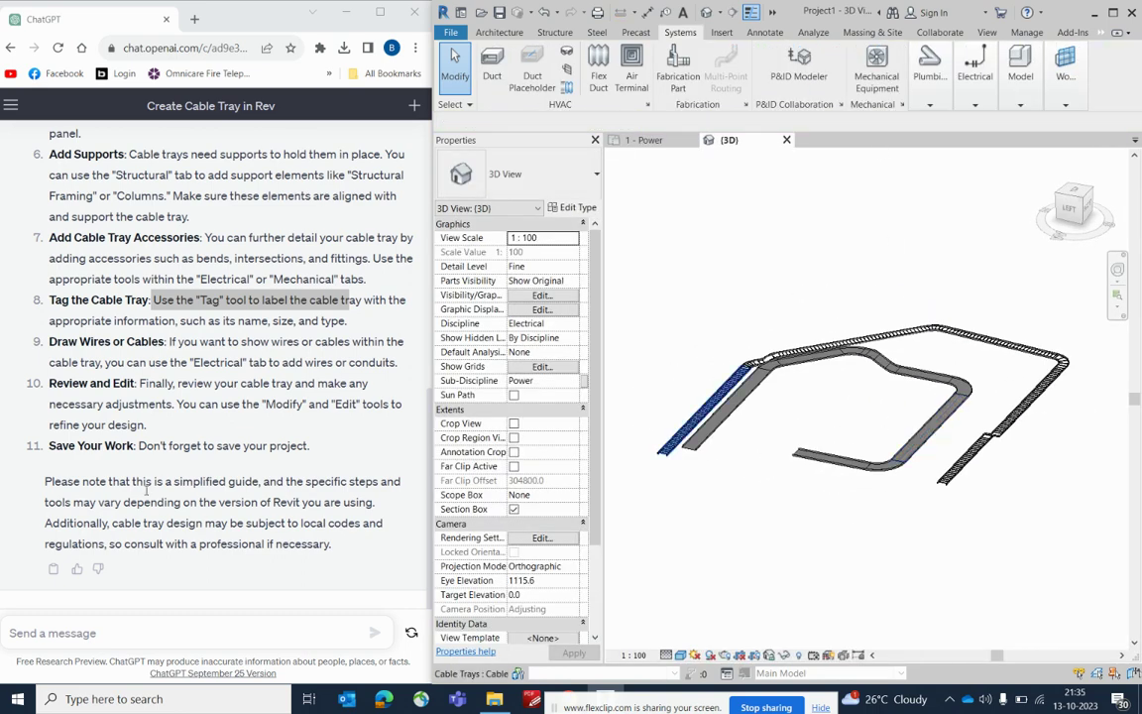
# Step: Review the ChatGPT guide's Save Your Work step and closing note
pyautogui.moveTo(141, 447); pyautogui.dragTo(310, 457)
pyautogui.click(385, 462)
pyautogui.scroll(5, 176, 342)
pyautogui.scroll(-7, 176, 342)
pyautogui.moveTo(46, 482); pyautogui.dragTo(375, 541)
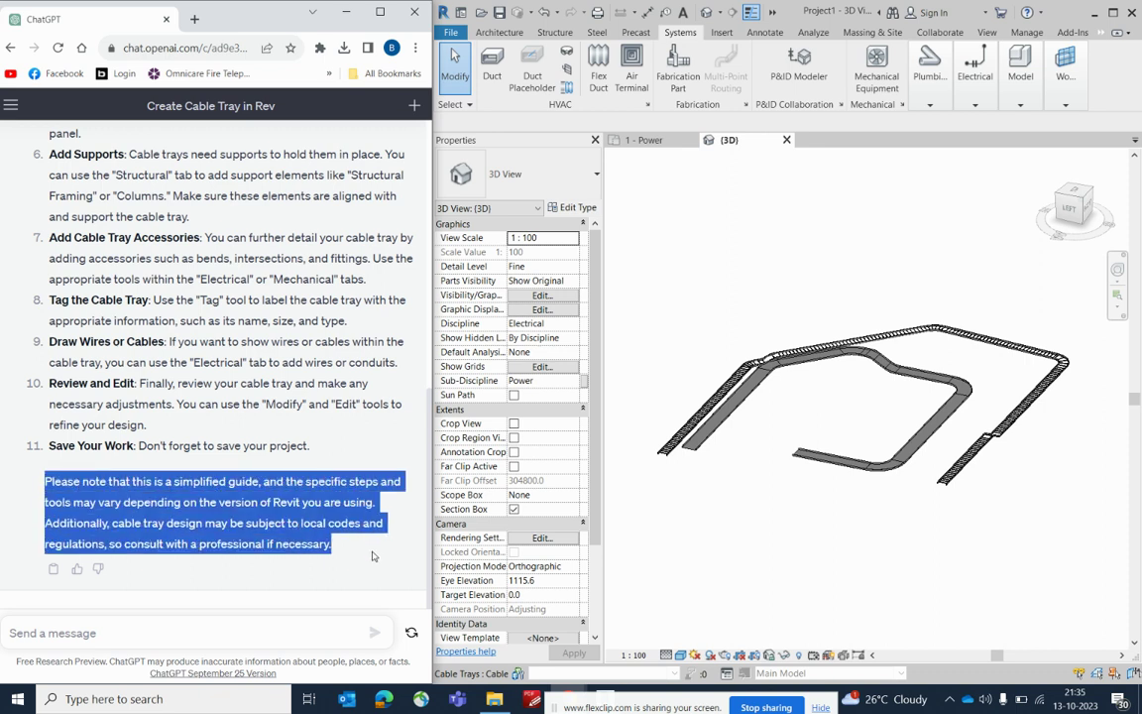
pyautogui.click(346, 558)
pyautogui.scroll(5, 221, 426)
pyautogui.scroll(-4, 208, 437)
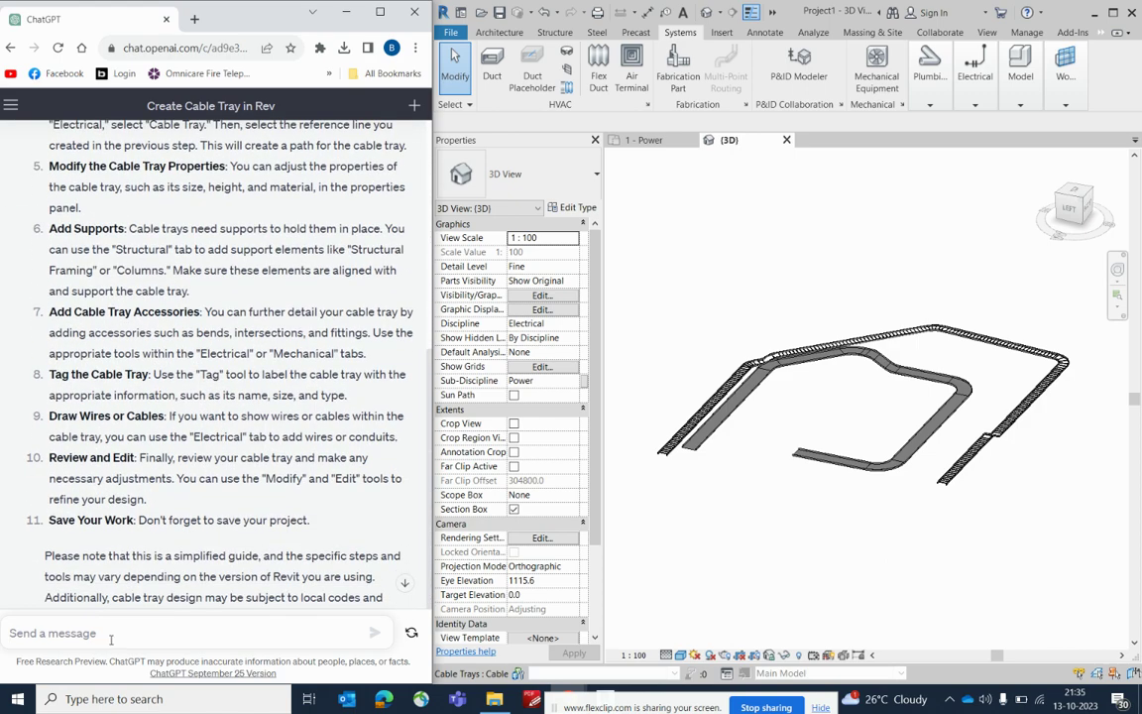
# Step: Ask ChatGPT "HOW TO PLACE LIGHITN IN REVIT"
pyautogui.write('I')
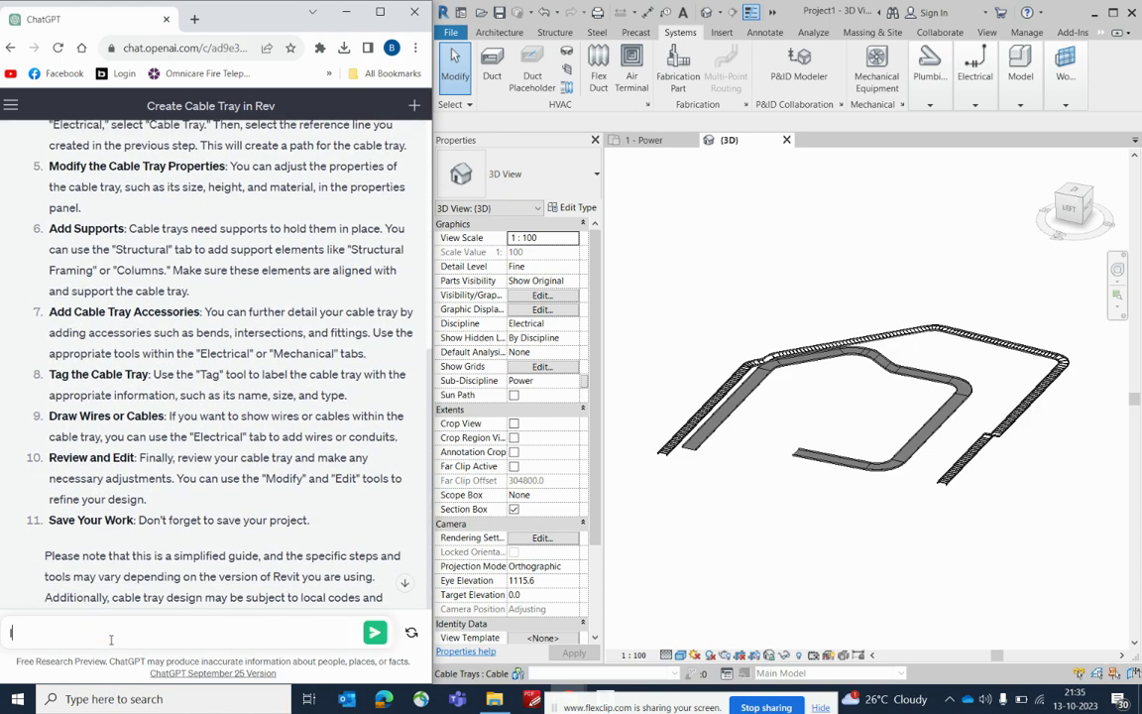
pyautogui.write('IGHTING')
pyautogui.press('BackSpace')
pyautogui.press('BackSpace')
pyautogui.press('BackSpace')
pyautogui.press('BackSpace')
pyautogui.press('BackSpace')
pyautogui.write('HO')
pyautogui.write('TN IN REVIT')
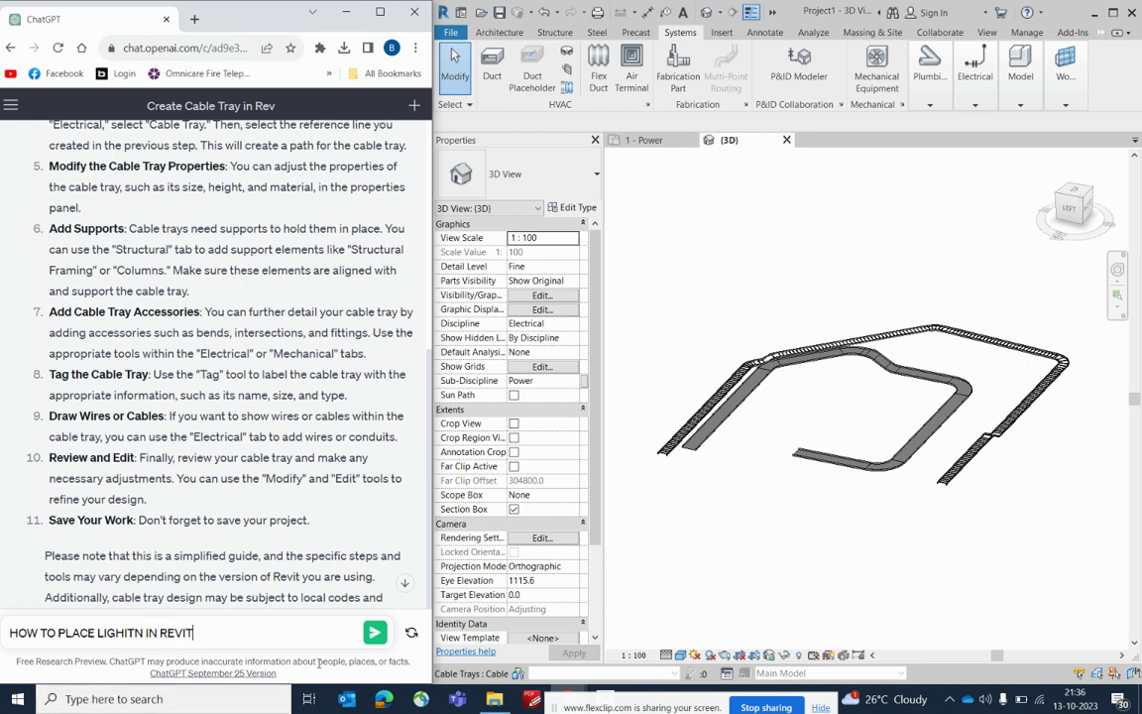
pyautogui.press('Return')
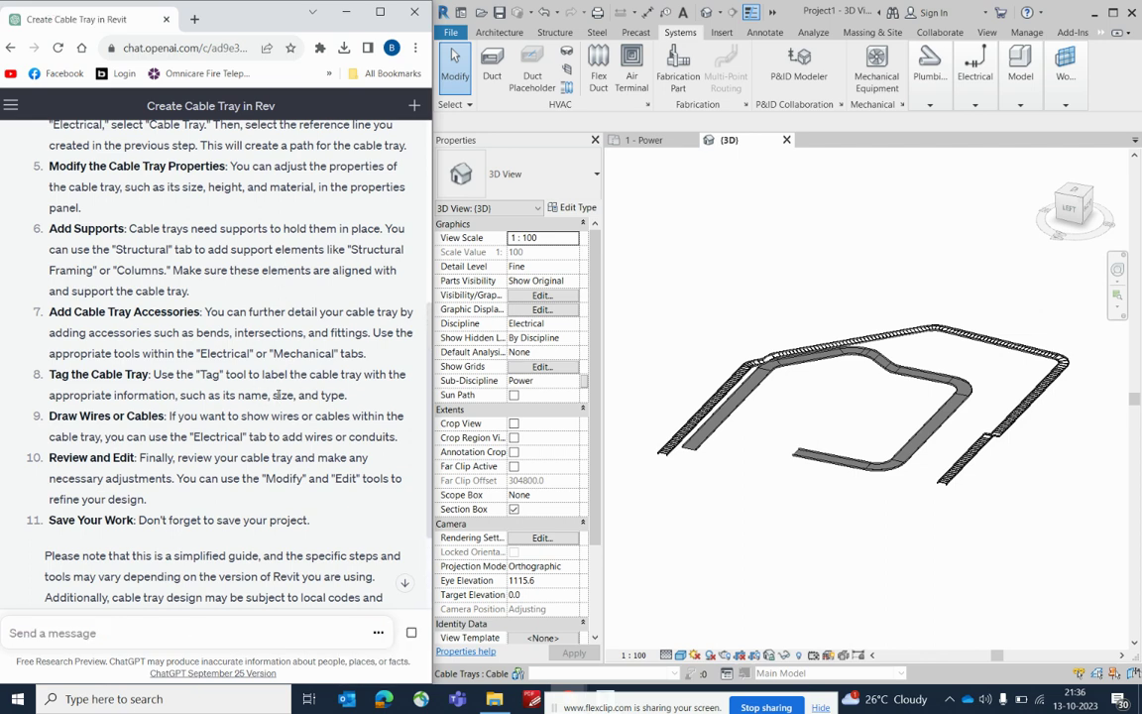
# Step: Read through the first steps of ChatGPT's lighting placement answer
pyautogui.scroll(-5, 273, 402)
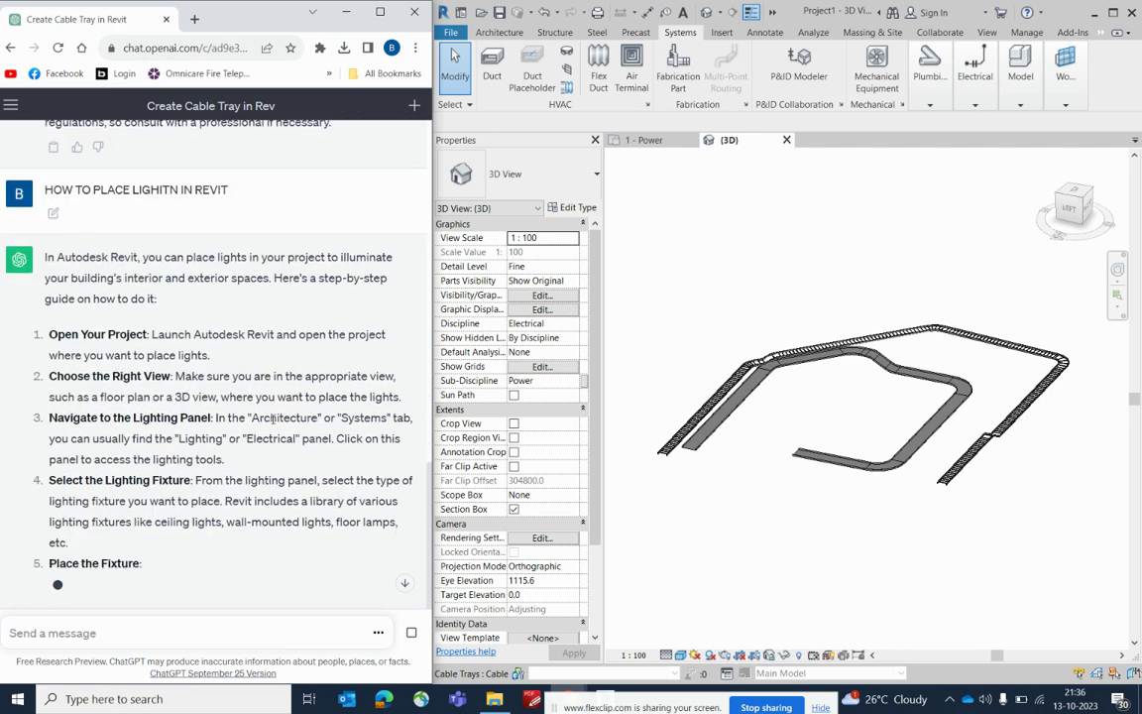
pyautogui.moveTo(51, 293); pyautogui.dragTo(226, 602)
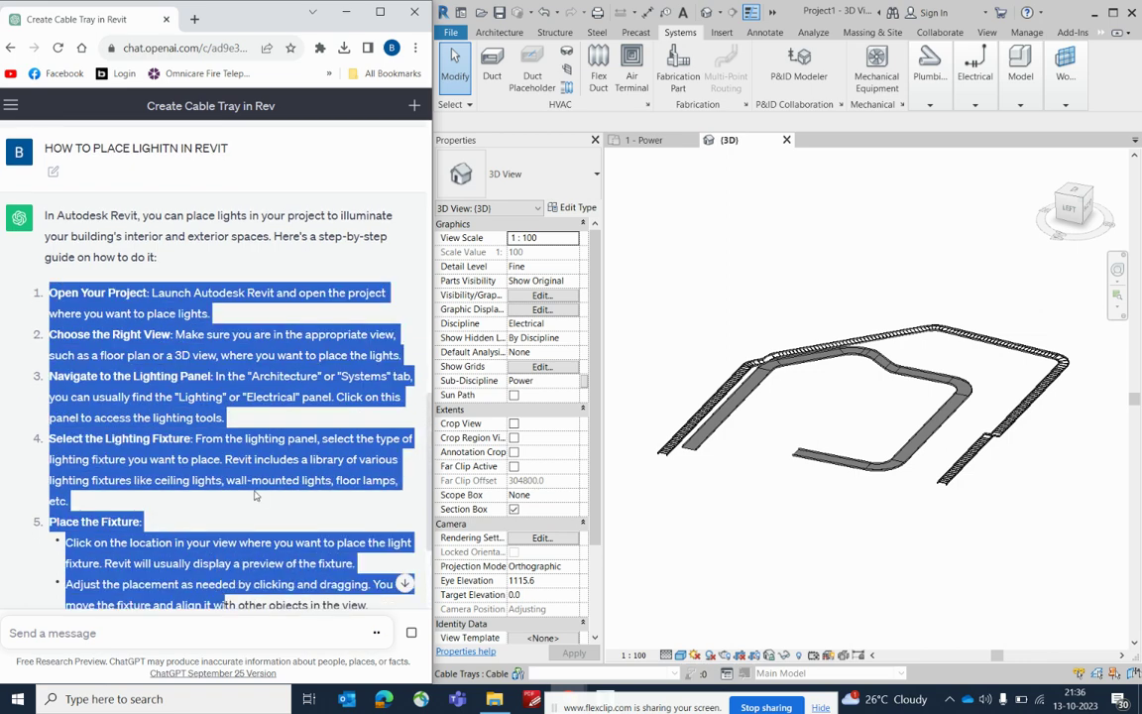
pyautogui.click(254, 496)
pyautogui.scroll(-6, 255, 496)
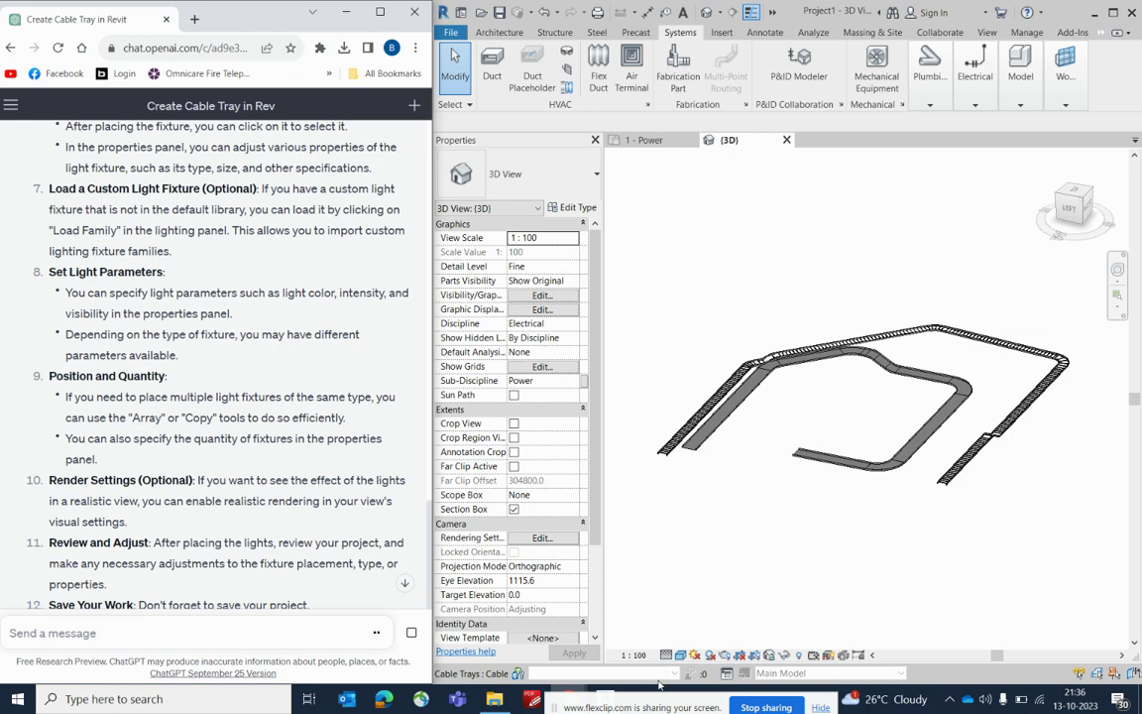